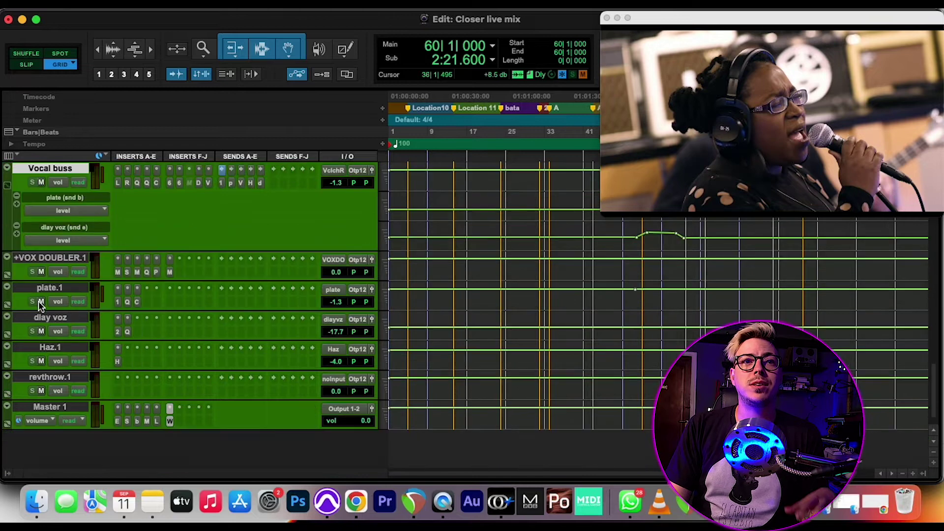
# Step: Go from the Vocal buss to the drum tracks and place the playback position at bar 34, the start of section A
pyautogui.scroll(3, 36, 308)
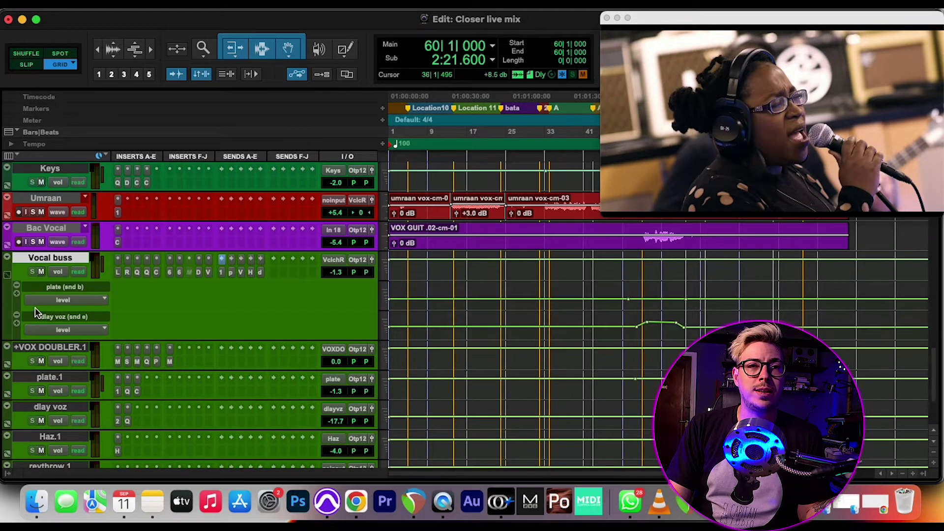
pyautogui.scroll(3, 35, 308)
pyautogui.scroll(15, 34, 307)
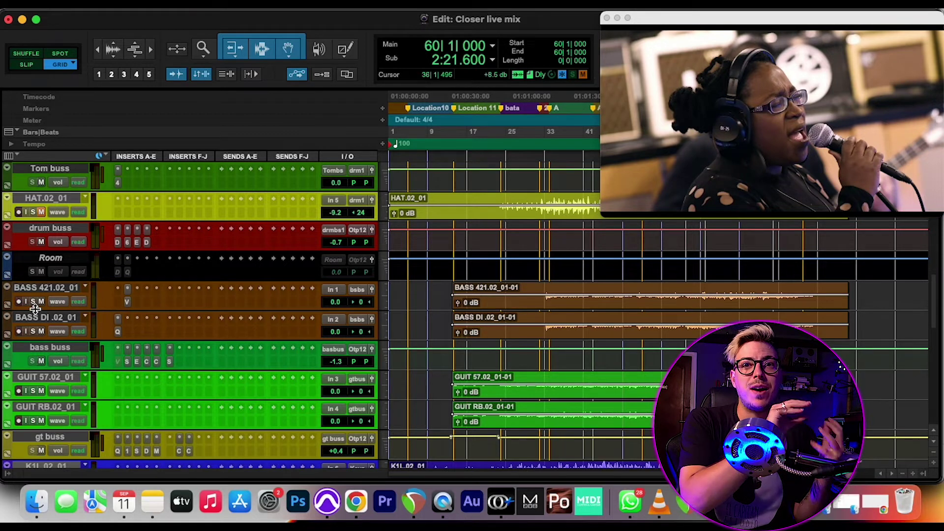
pyautogui.scroll(5, 328, 295)
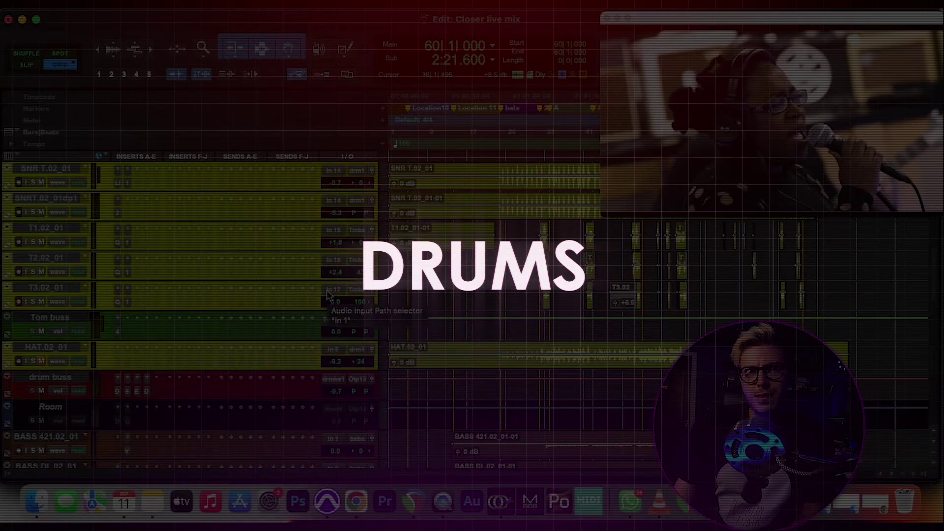
pyautogui.scroll(3, 328, 295)
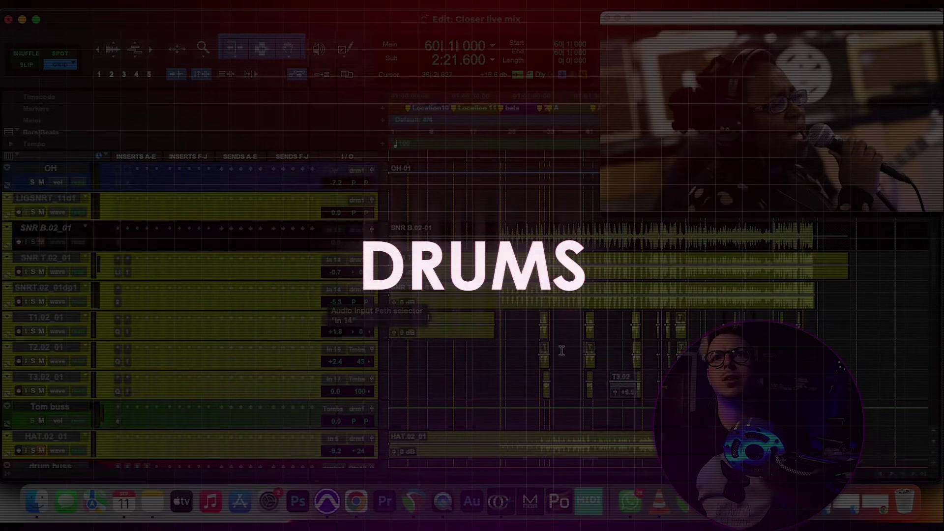
pyautogui.click(548, 320)
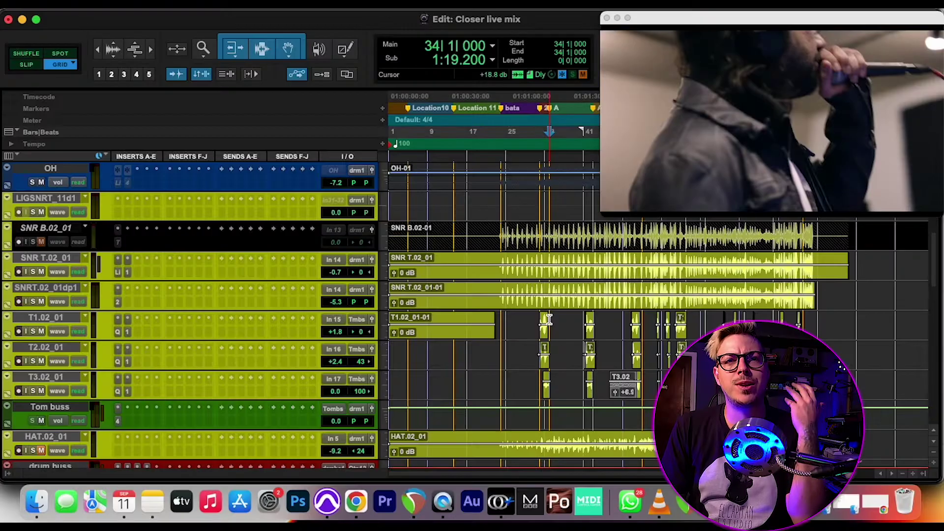
# Step: Play the soloed drum tracks from bar 34, then clear their solos and stop playback
pyautogui.scroll(-3, 111, 294)
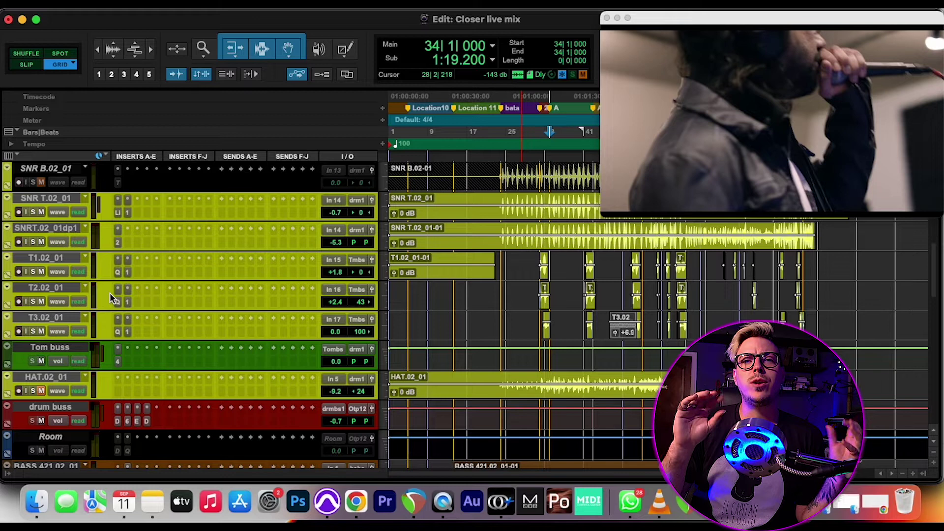
pyautogui.scroll(3, 241, 316)
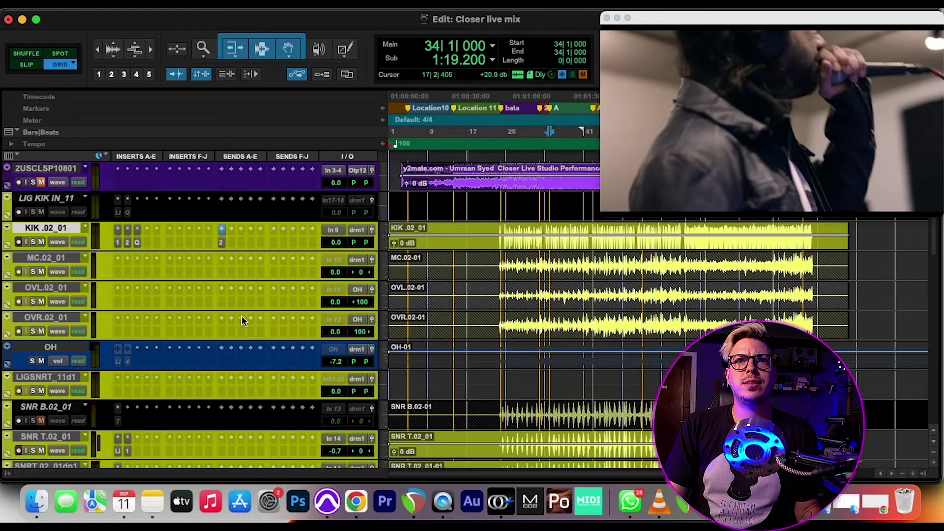
pyautogui.scroll(-2, 241, 316)
pyautogui.press('space')
pyautogui.scroll(-2, 20, 388)
pyautogui.scroll(8, 34, 364)
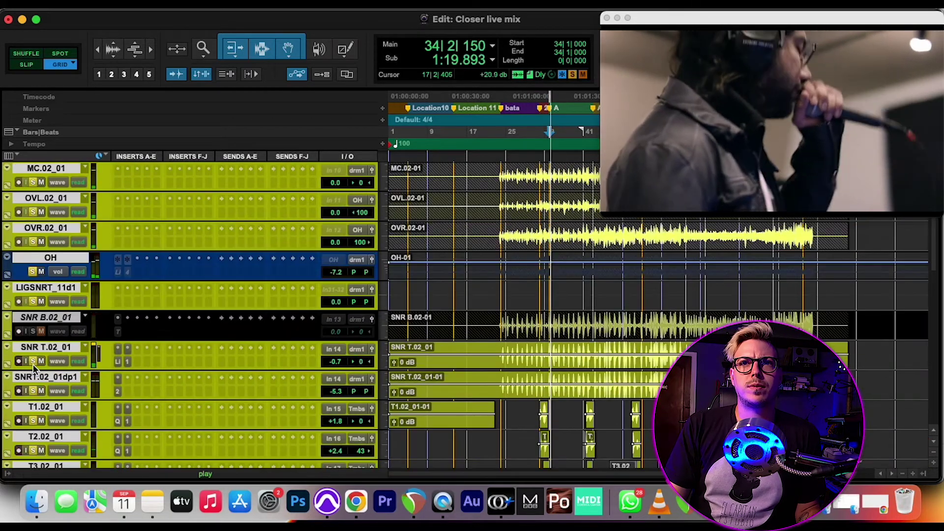
pyautogui.scroll(-2, 34, 364)
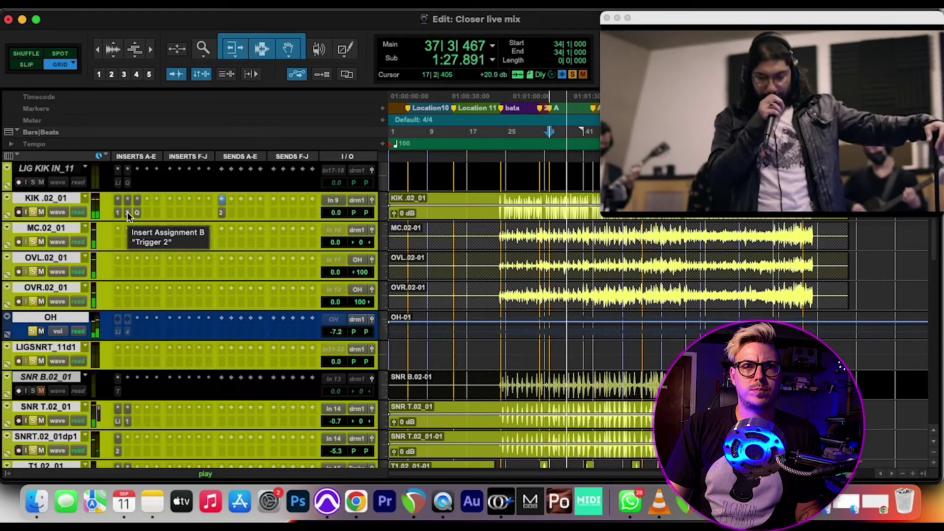
pyautogui.click(32, 209)
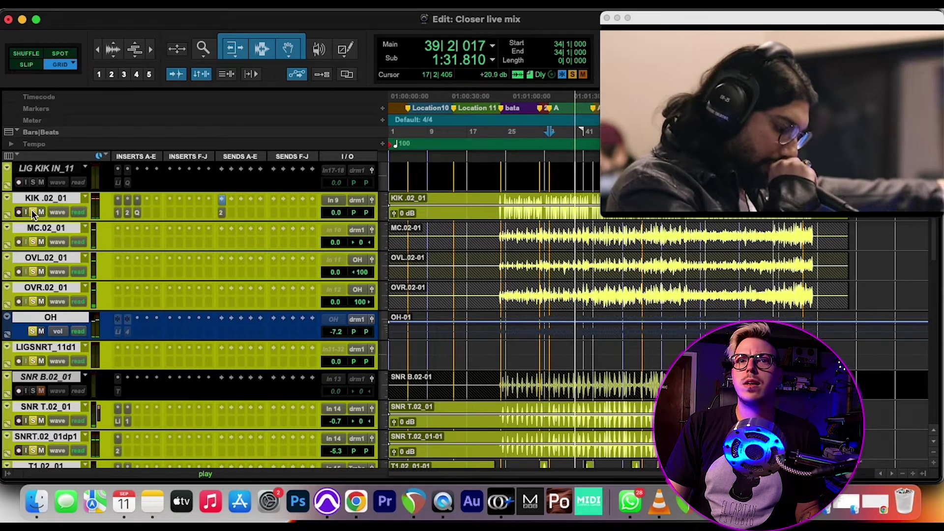
pyautogui.press('space')
# Step: Play the KIK .02_01 track soloed from bar 34
pyautogui.scroll(-1, 38, 273)
pyautogui.scroll(-4, 37, 273)
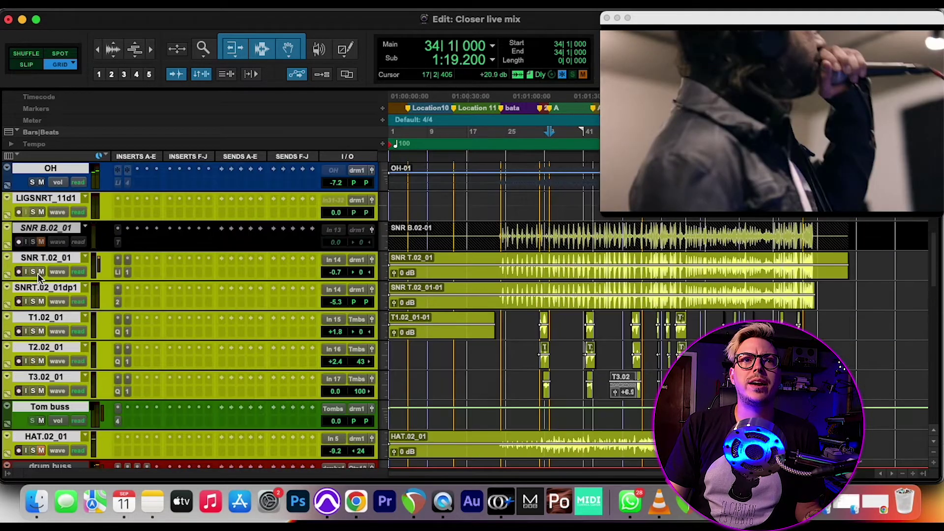
pyautogui.scroll(6, 38, 274)
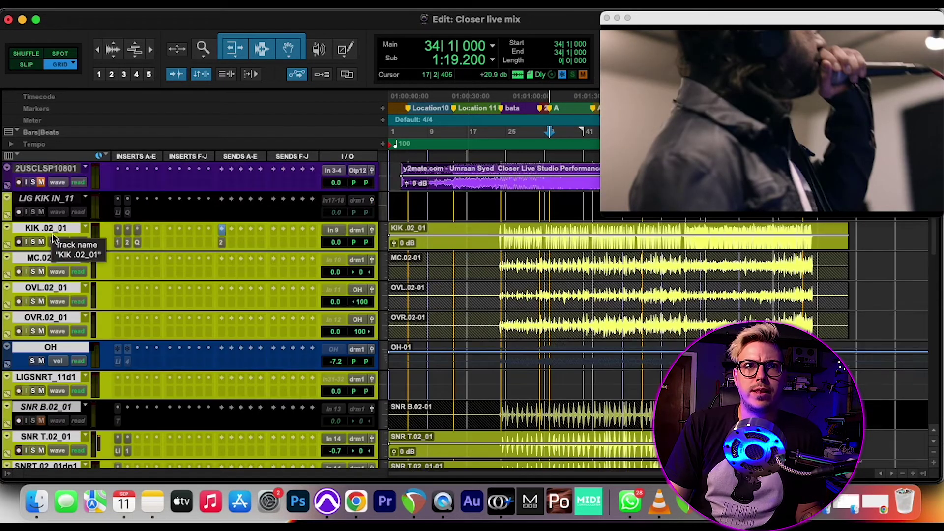
pyautogui.press('space')
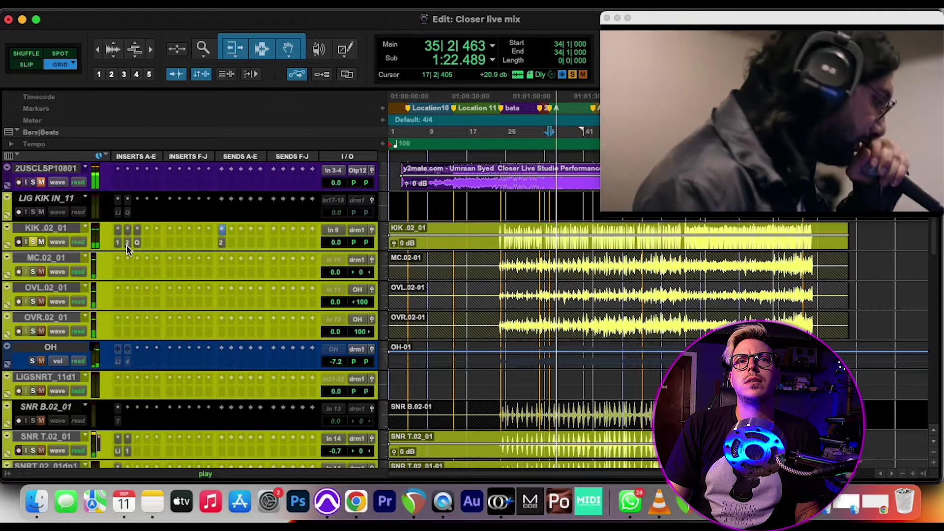
# Step: Examine the Trigger 2 insert on KIK .02_01, then make the plug-in inactive and active again
pyautogui.click(126, 243)
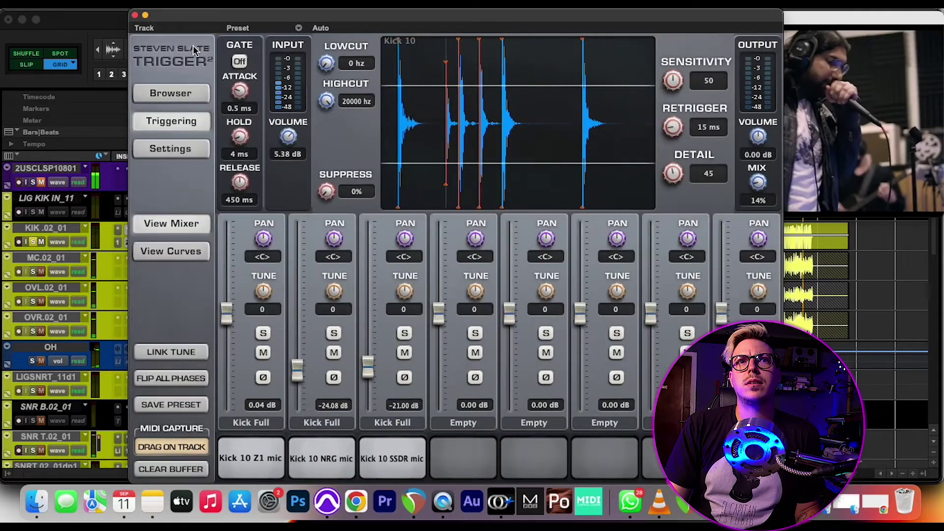
pyautogui.moveTo(231, 14); pyautogui.dragTo(317, 16)
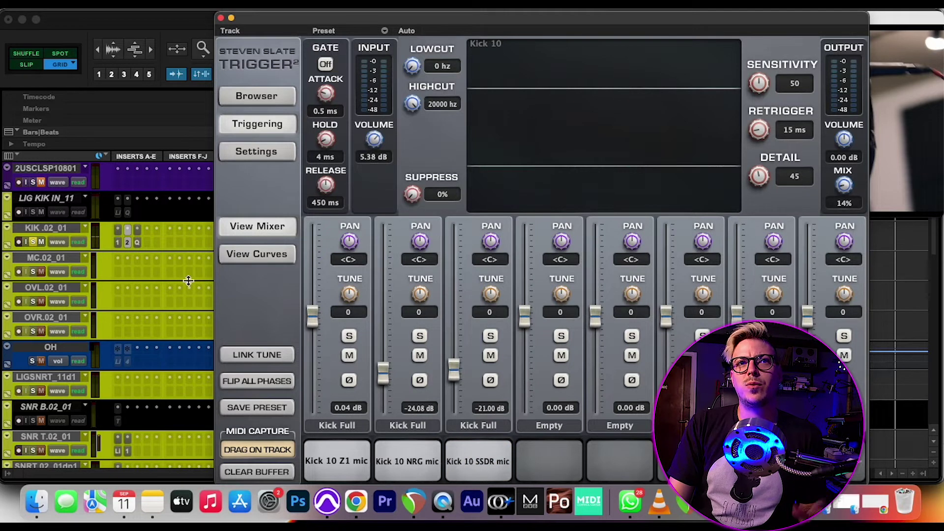
pyautogui.keyDown('ctrl'); pyautogui.keyDown('super'); pyautogui.click(128, 242); pyautogui.keyUp('super'); pyautogui.keyUp('ctrl')
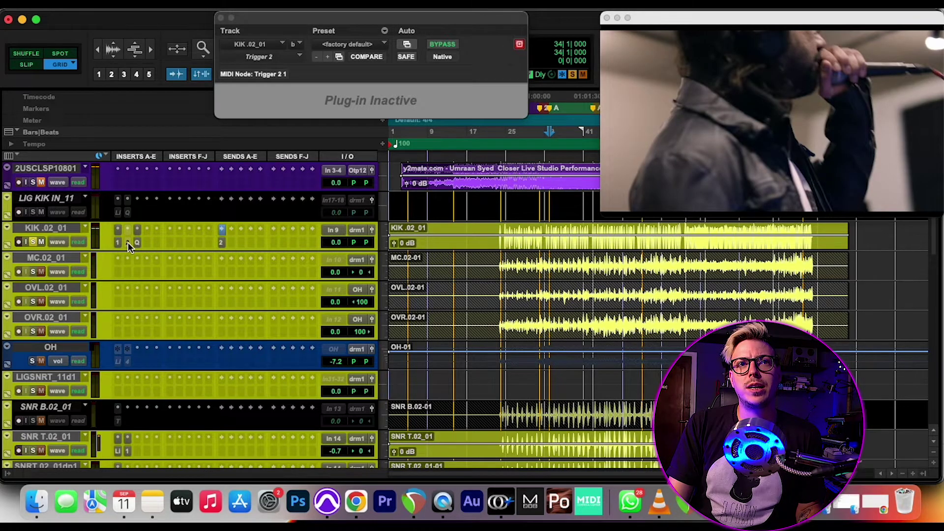
pyautogui.keyDown('ctrl'); pyautogui.keyDown('super'); pyautogui.click(128, 242); pyautogui.keyUp('super'); pyautogui.keyUp('ctrl')
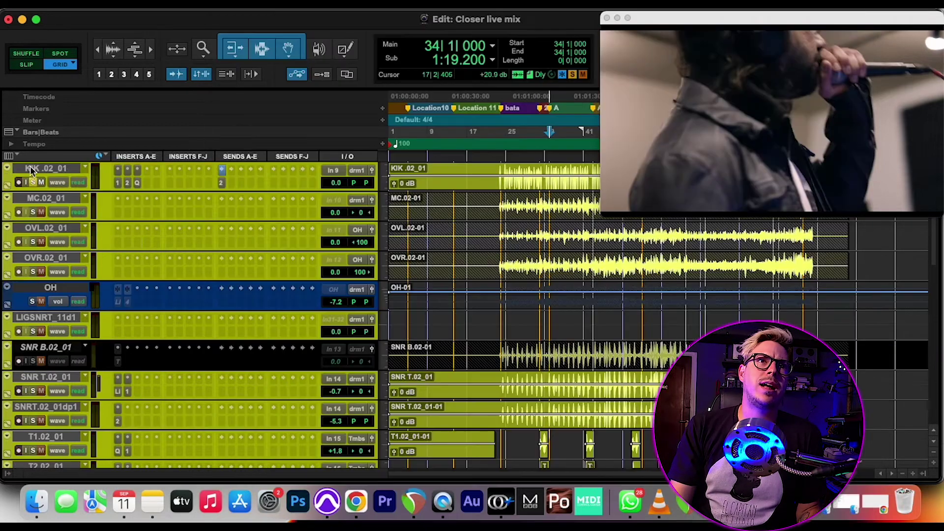
# Step: Solo the SNR T.02_01 track and play it from bar 34
pyautogui.scroll(-3, 34, 176)
pyautogui.click(35, 301)
pyautogui.press('space')
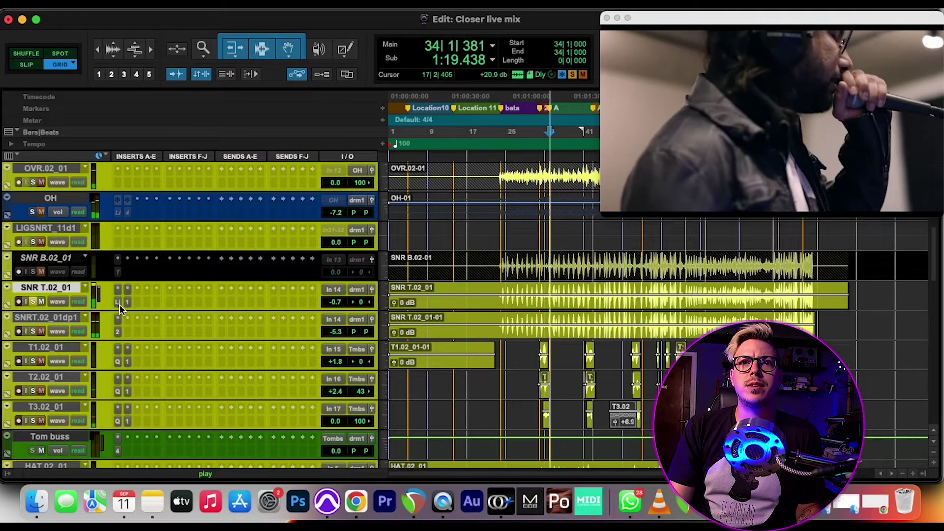
# Step: Open the Lindell 80 Series insert on SNR T.02_01 and compare the snare with it bypassed and engaged
pyautogui.click(118, 302)
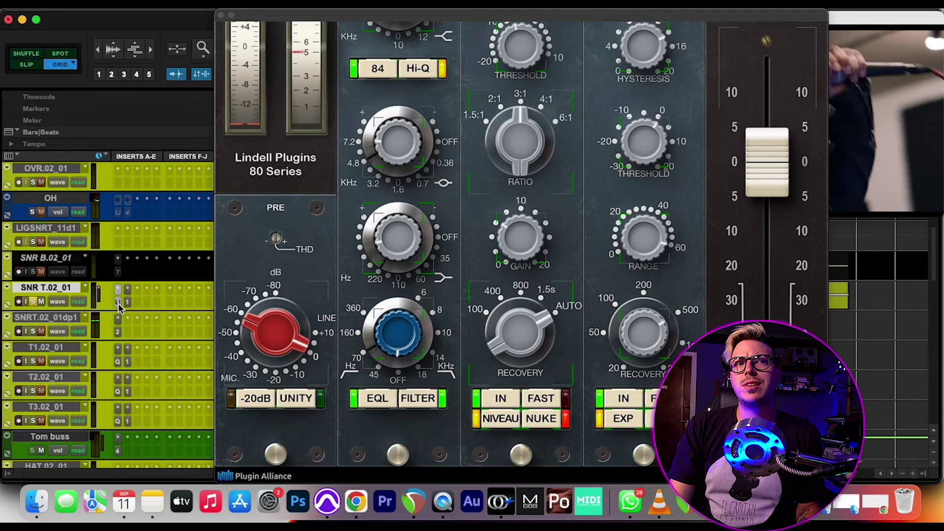
pyautogui.press('space')
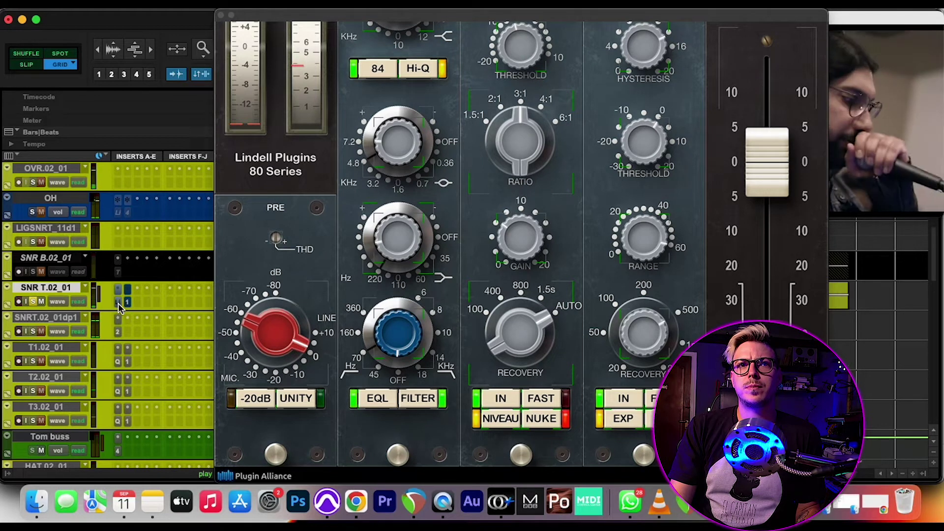
pyautogui.click(118, 302)
pyautogui.click(118, 302)
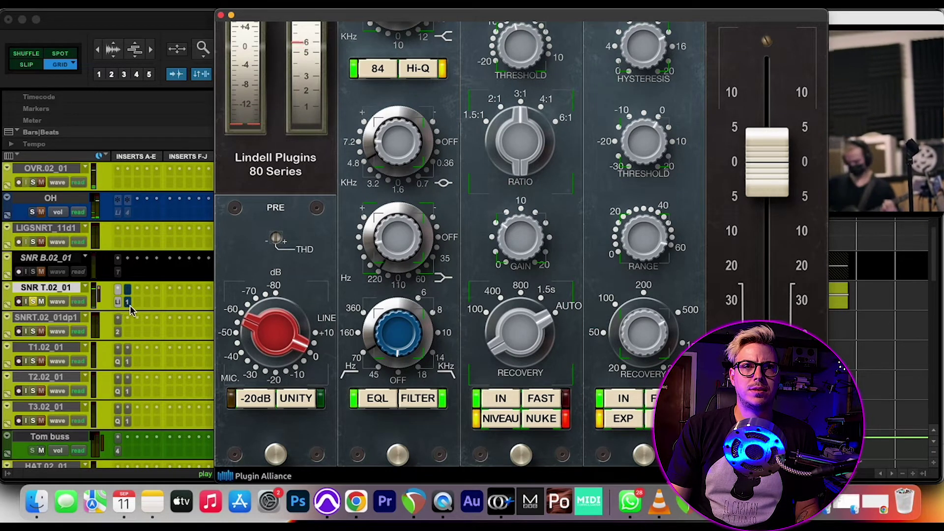
# Step: Open the PuigTec EQP1A on SNR T.02_01 and take it out of bypass, then unsolo the track and stop playback
pyautogui.click(127, 308)
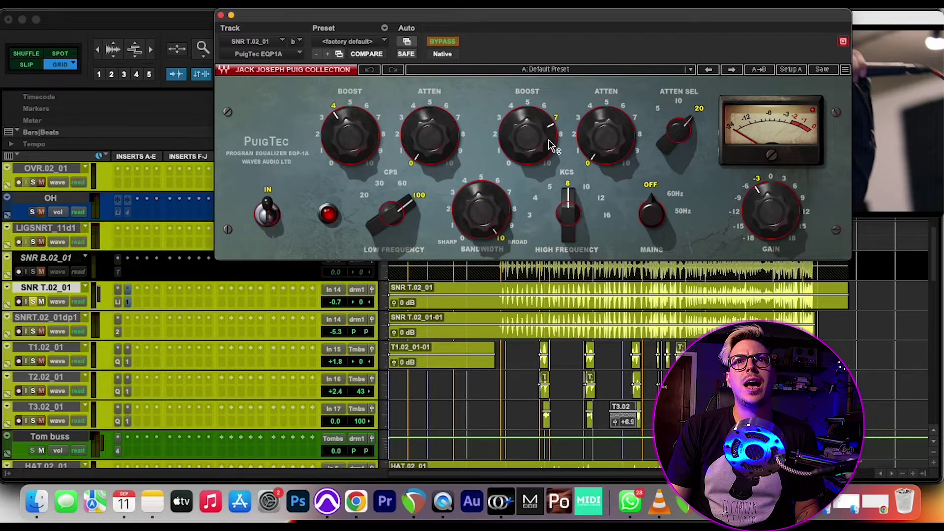
pyautogui.click(444, 39)
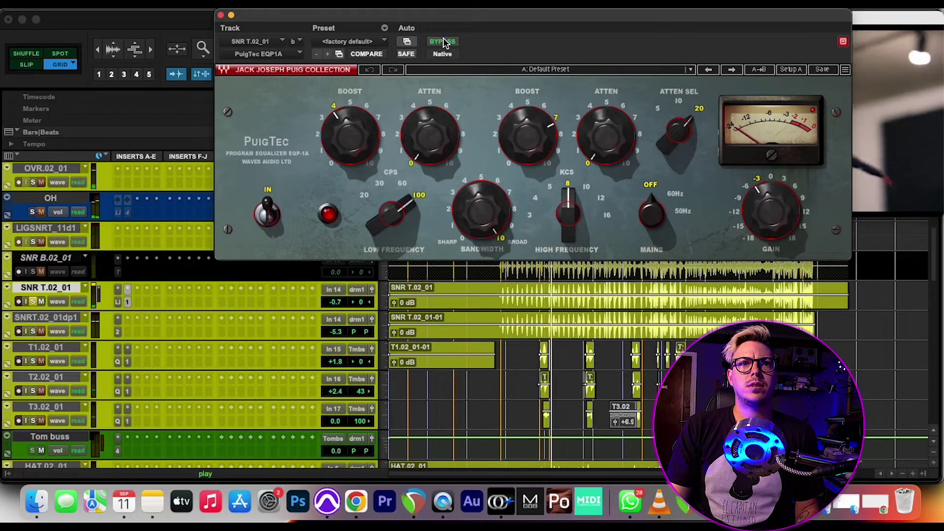
pyautogui.click(32, 301)
pyautogui.press('space')
# Step: Solo SNRT.02_01dp1, open its Trigger 2 insert and audition the duplicate against SNR T.02_01
pyautogui.click(31, 324)
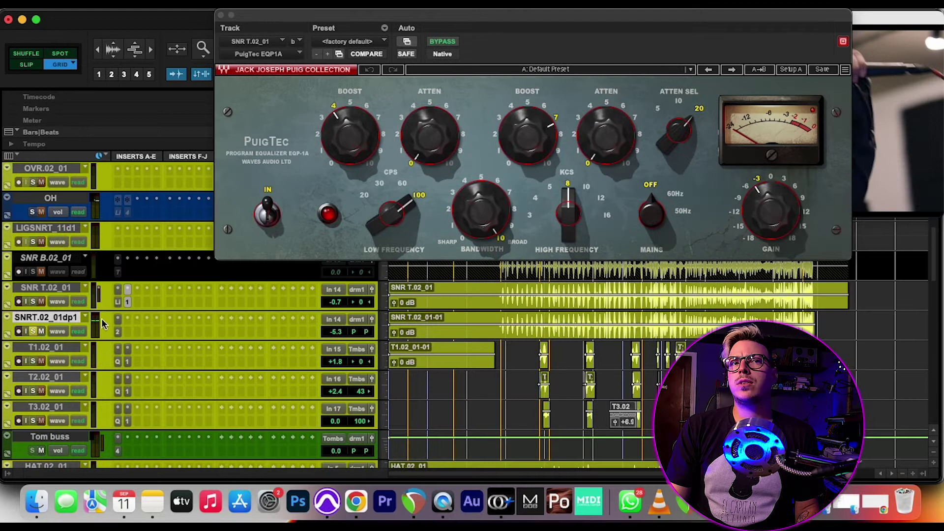
pyautogui.click(118, 332)
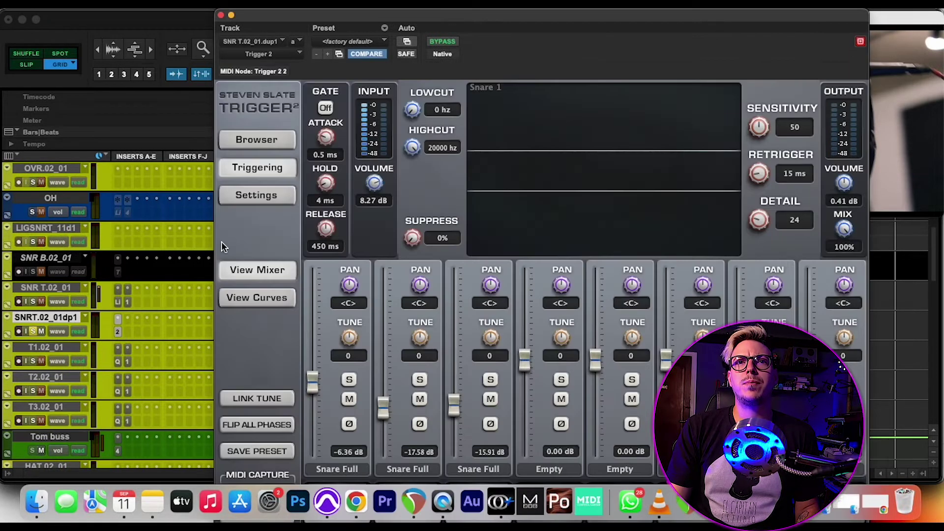
pyautogui.click(36, 300)
pyautogui.press('space')
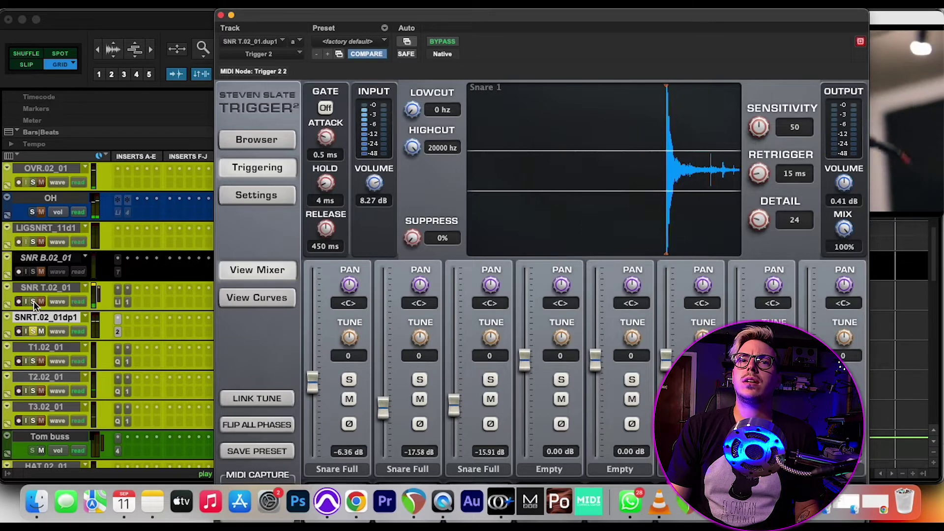
pyautogui.click(34, 301)
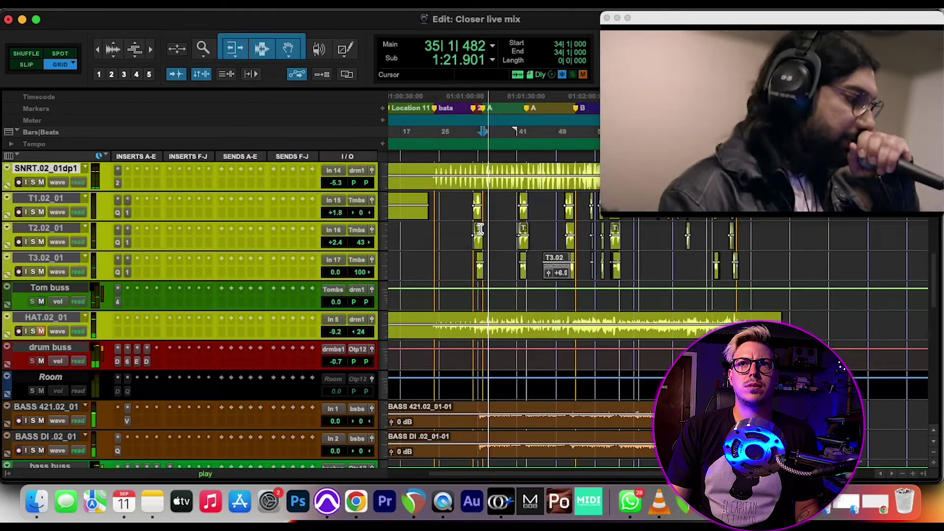
# Step: Listen to the full mix around the drum and bass tracks, then view the Devil-Loc Deluxe insert on the drum buss
pyautogui.scroll(-2, 480, 229)
pyautogui.scroll(-4, 481, 229)
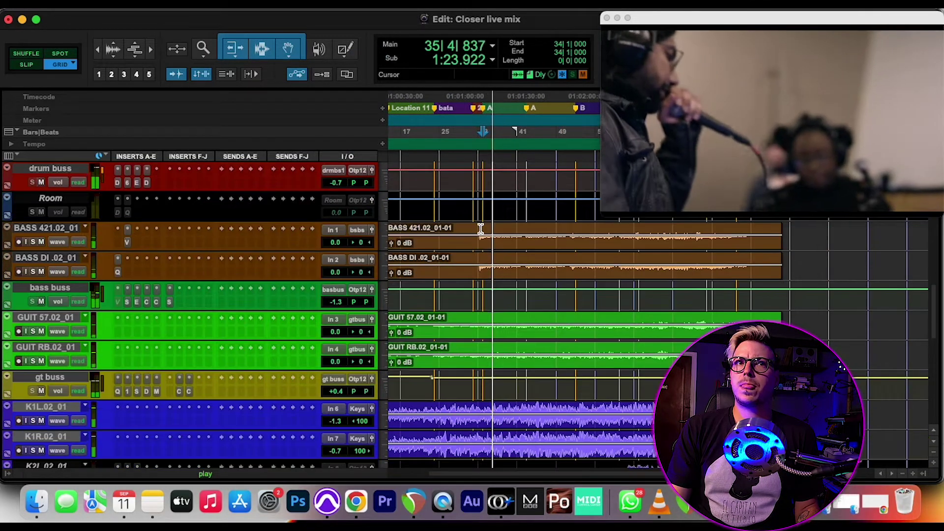
pyautogui.scroll(3, 481, 229)
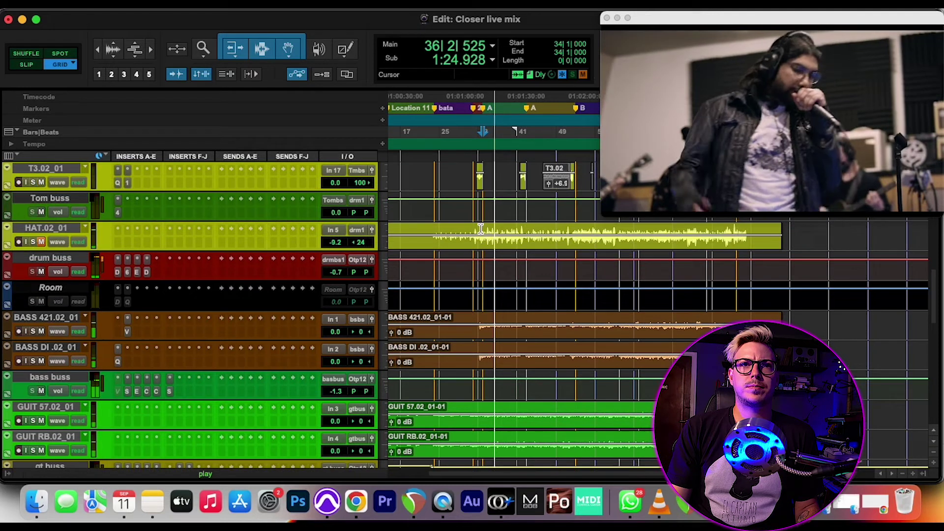
pyautogui.press('space')
pyautogui.click(118, 273)
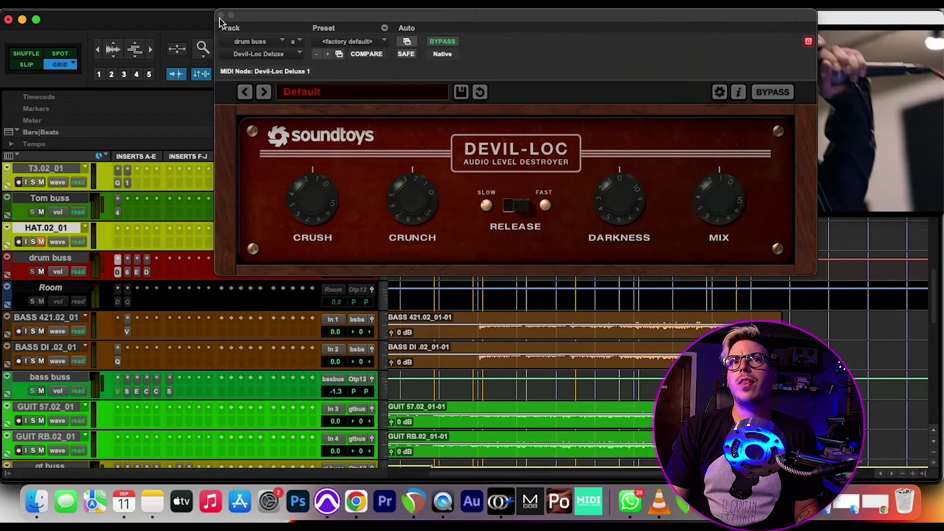
pyautogui.click(220, 15)
# Step: Zoom in on the tom clips and select the three tom tracks T1.02_01, T2.02_01 and T3.02_01
pyautogui.scroll(4, 510, 312)
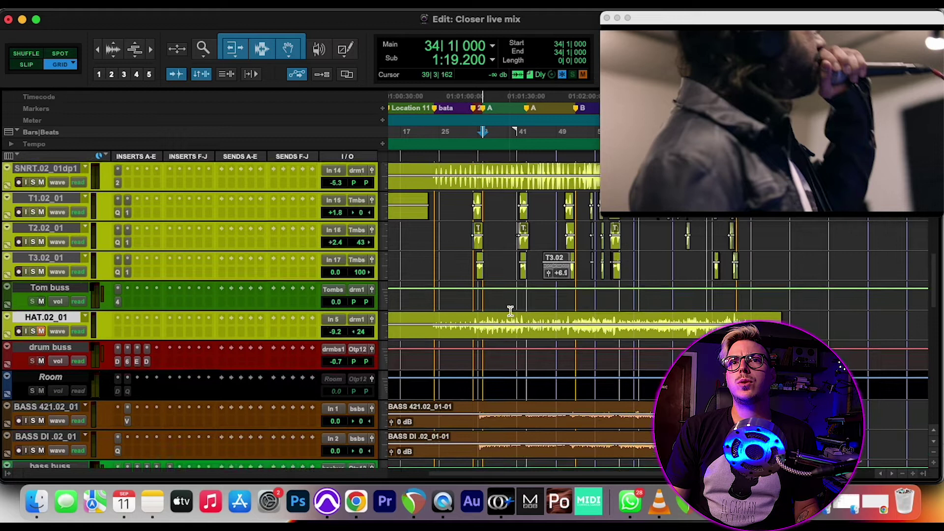
pyautogui.press('t')
pyautogui.press('t')
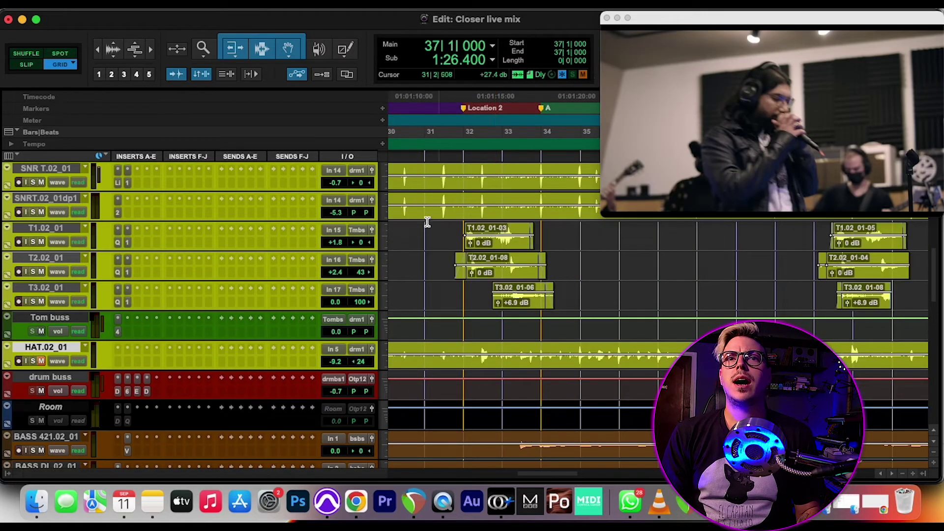
pyautogui.press('r')
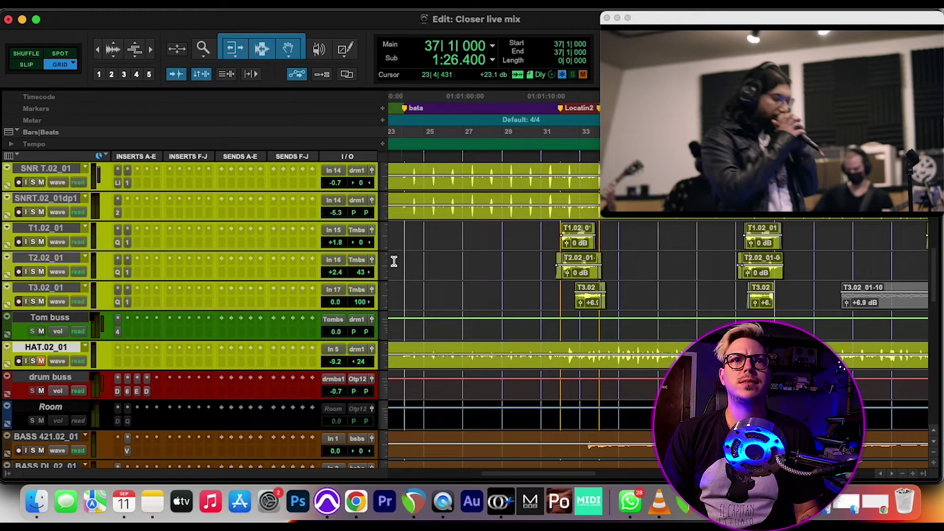
pyautogui.click(40, 228)
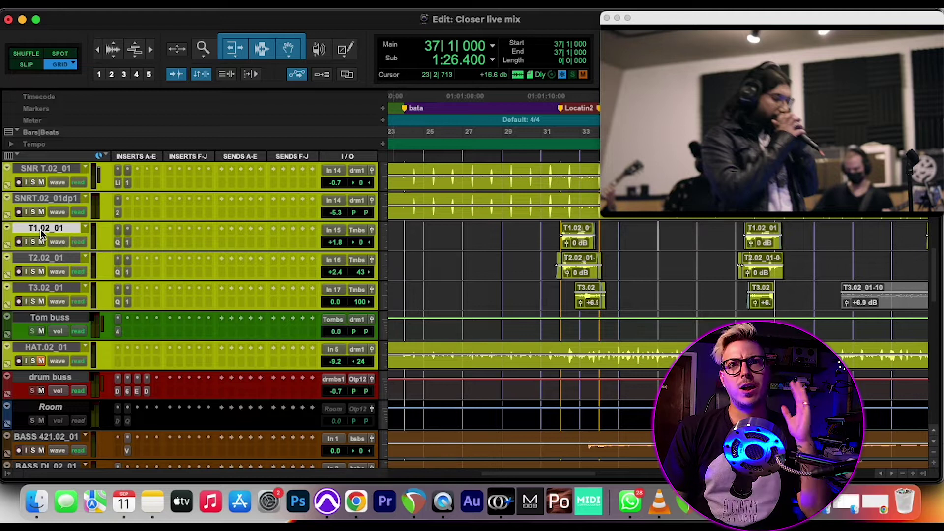
pyautogui.keyDown('shift'); pyautogui.click(52, 287); pyautogui.keyUp('shift')
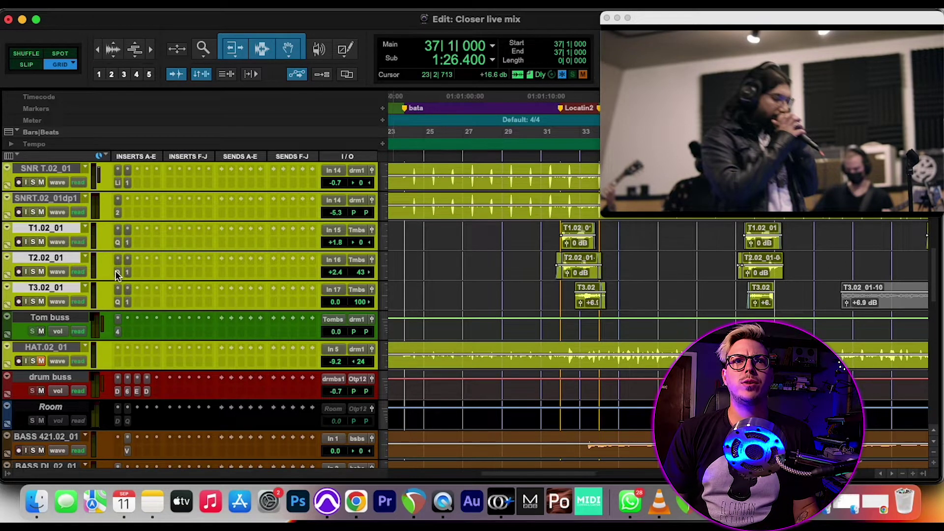
# Step: Examine the FabFilter Pro-Q 3 bands on T2.02_01, then audition the three tom tracks in solo from bar 32
pyautogui.click(115, 271)
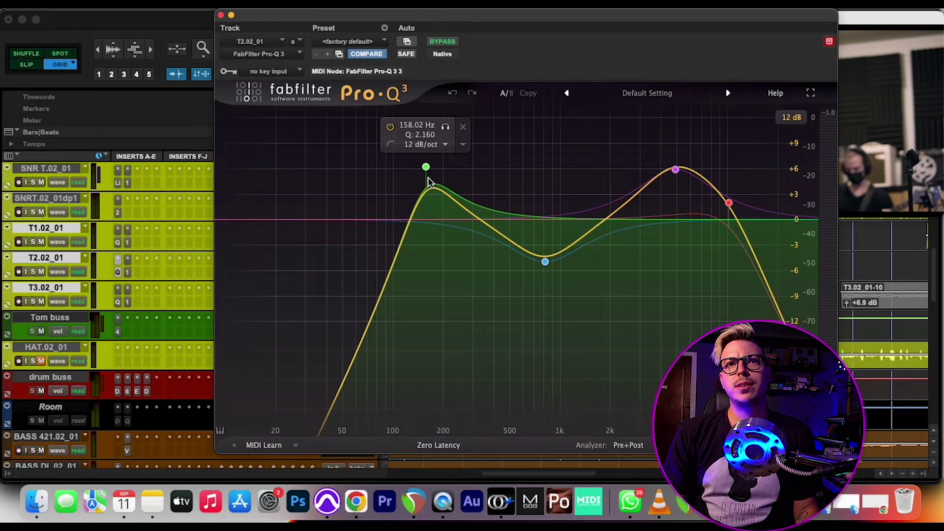
pyautogui.moveTo(545, 253)
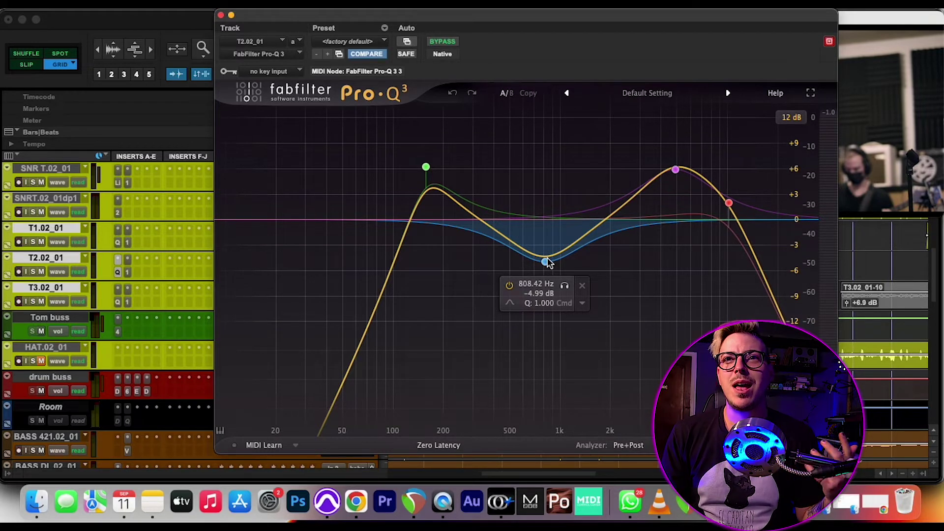
pyautogui.moveTo(635, 187)
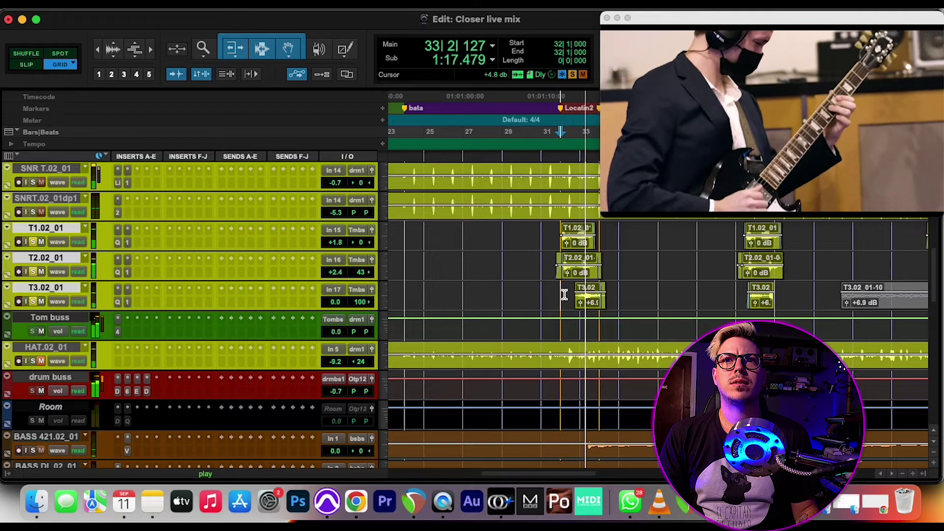
pyautogui.press('space')
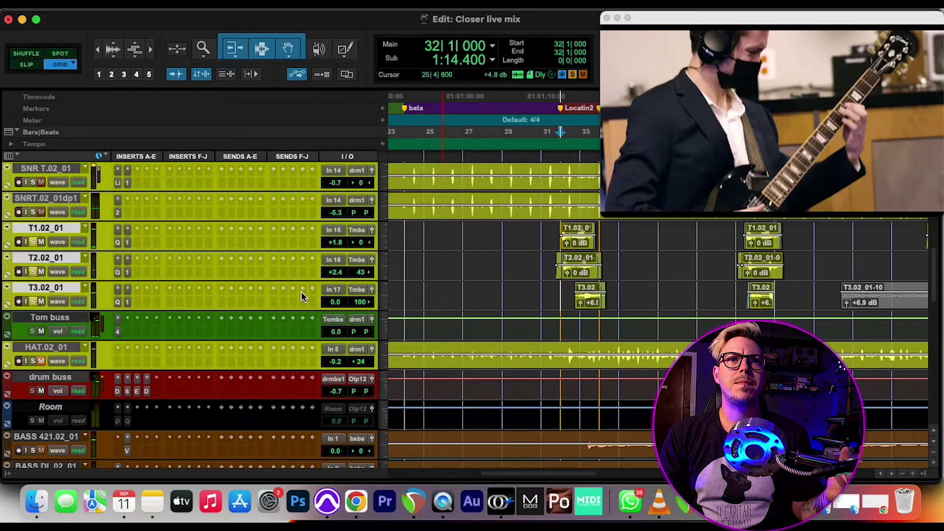
# Step: Play the toms within the full mix, then open the Devil-Loc Deluxe insert on the drum buss
pyautogui.press('space')
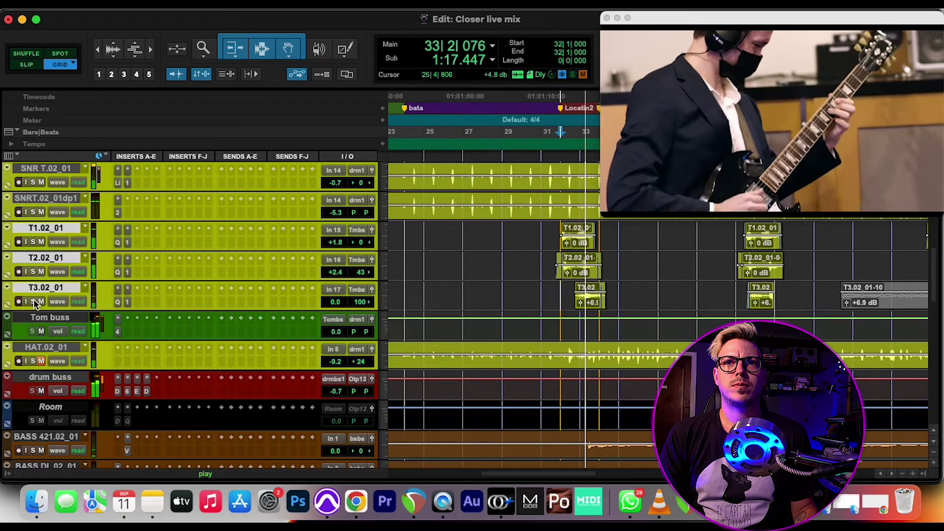
pyautogui.scroll(-3, 33, 299)
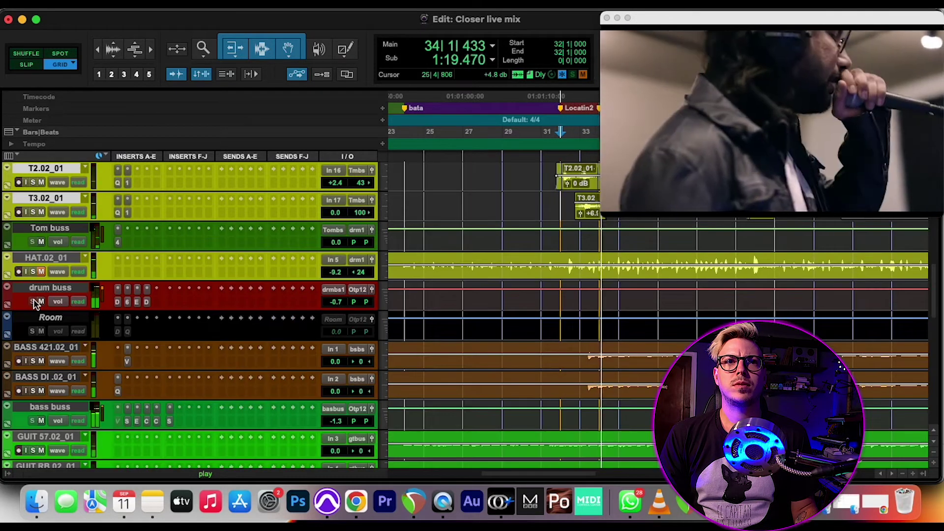
pyautogui.scroll(-2, 33, 299)
pyautogui.click(118, 243)
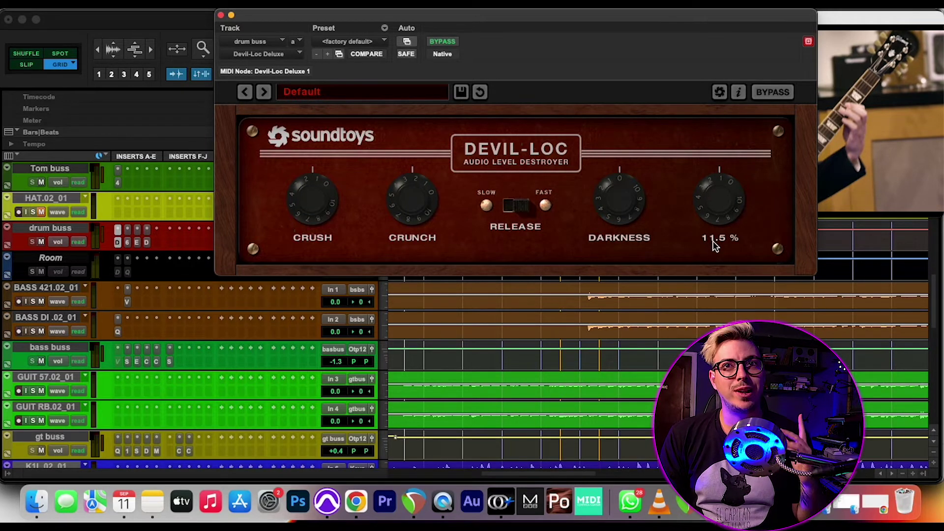
# Step: Solo the drum tracks down to HAT.02_01 and compare them with the drum buss Devil-Loc Deluxe bypassed and active
pyautogui.scroll(10, 199, 191)
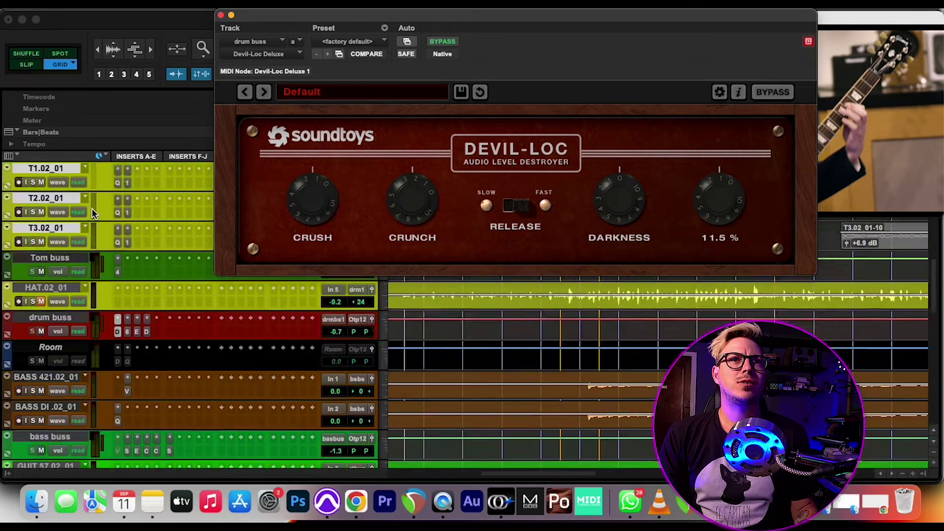
pyautogui.scroll(-5, 59, 244)
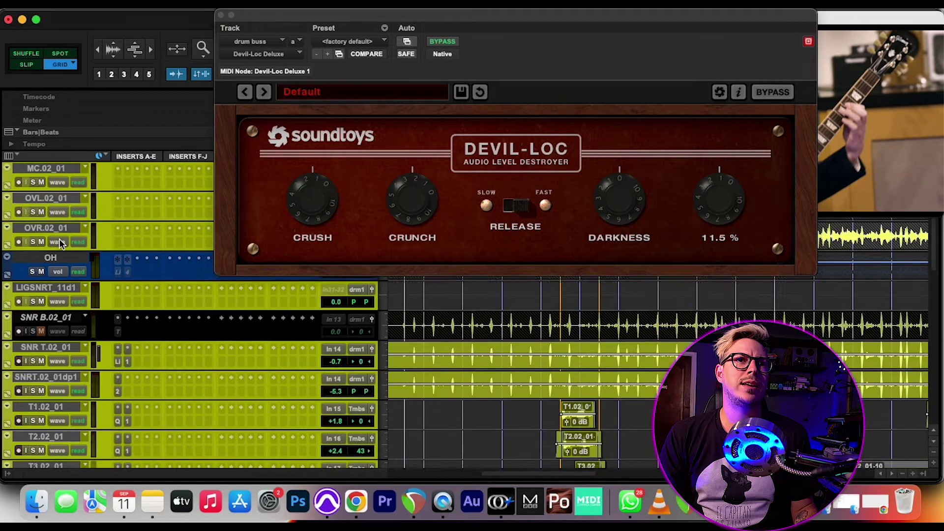
pyautogui.scroll(-2, 51, 362)
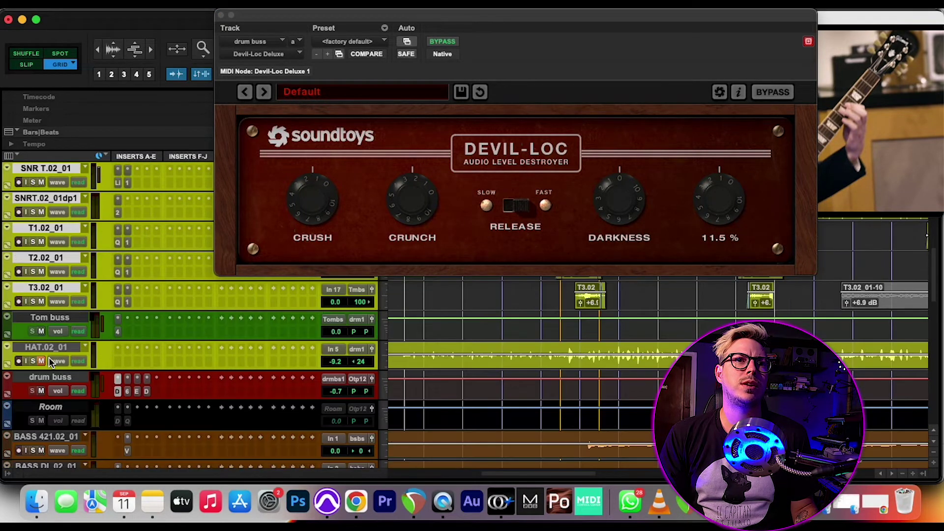
pyautogui.keyDown('shift'); pyautogui.click(43, 350); pyautogui.keyUp('shift')
pyautogui.press('space')
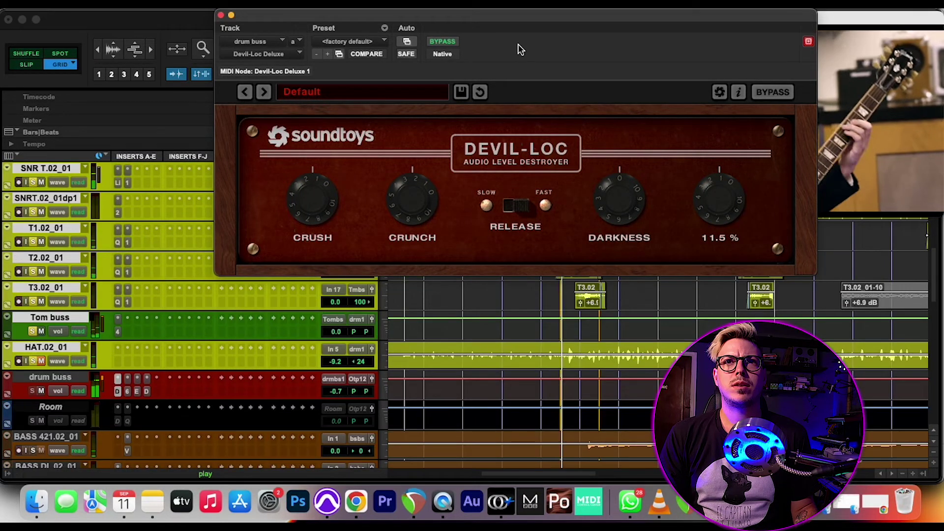
pyautogui.click(441, 41)
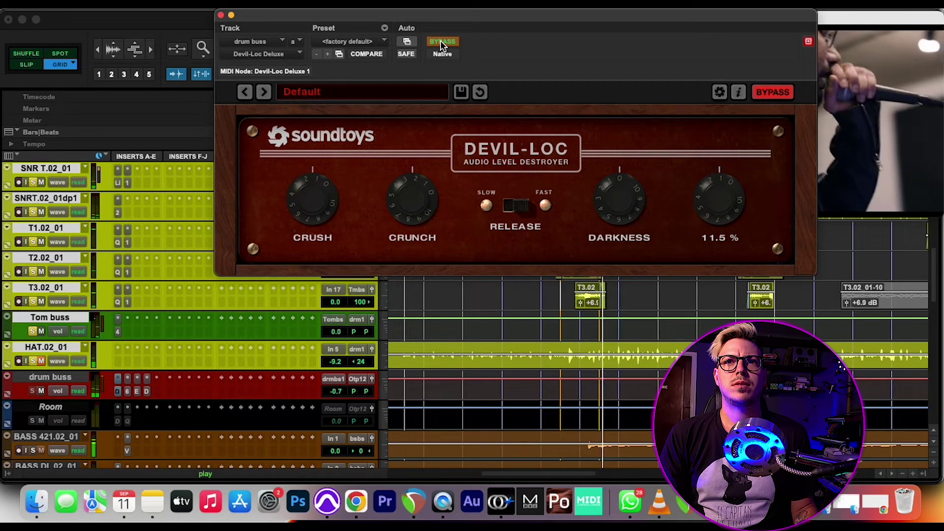
pyautogui.click(441, 41)
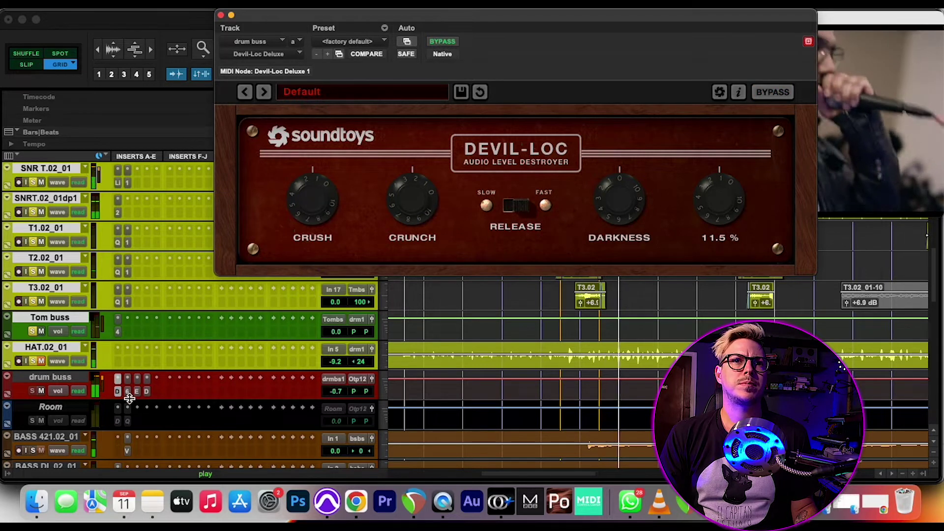
# Step: Compare the drum buss with the Comp VCA-65 bypassed and active, then open its Bettermaker EQ232D for viewing
pyautogui.press('space')
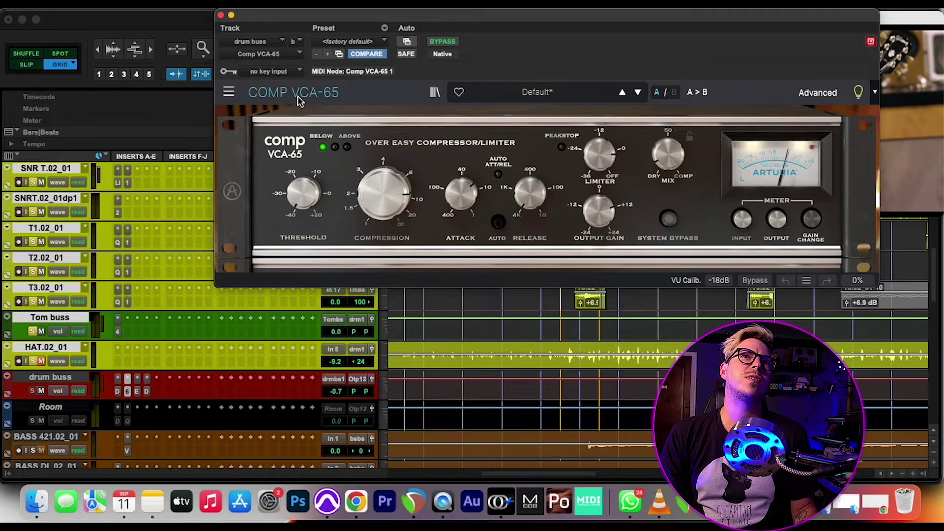
pyautogui.click(442, 42)
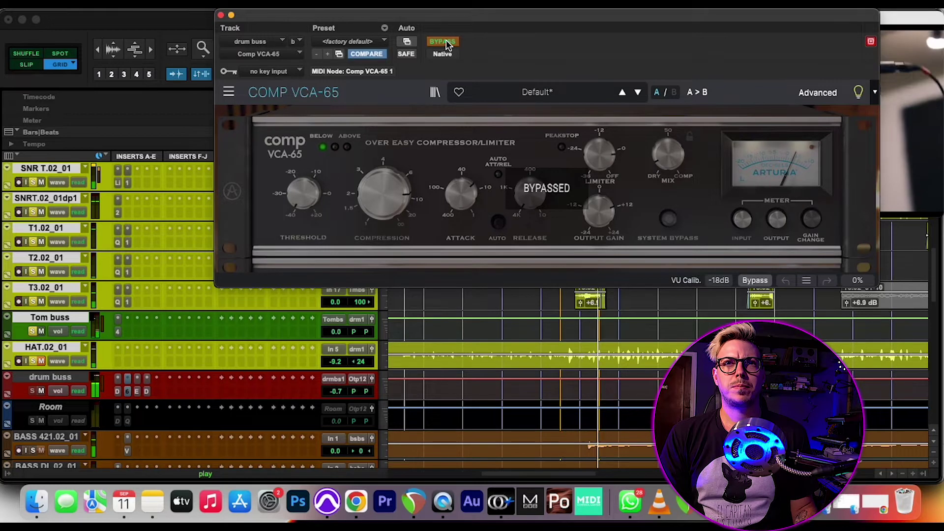
pyautogui.click(447, 44)
pyautogui.click(650, 325)
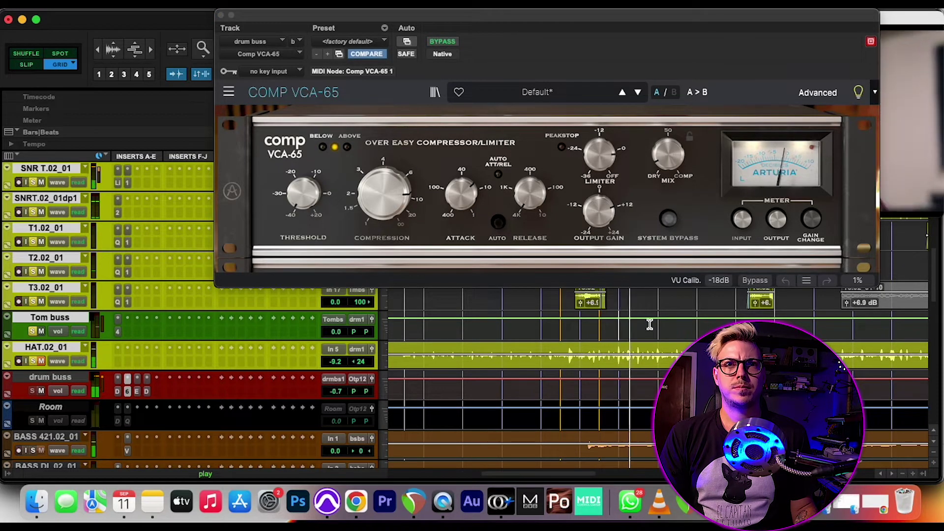
pyautogui.click(137, 393)
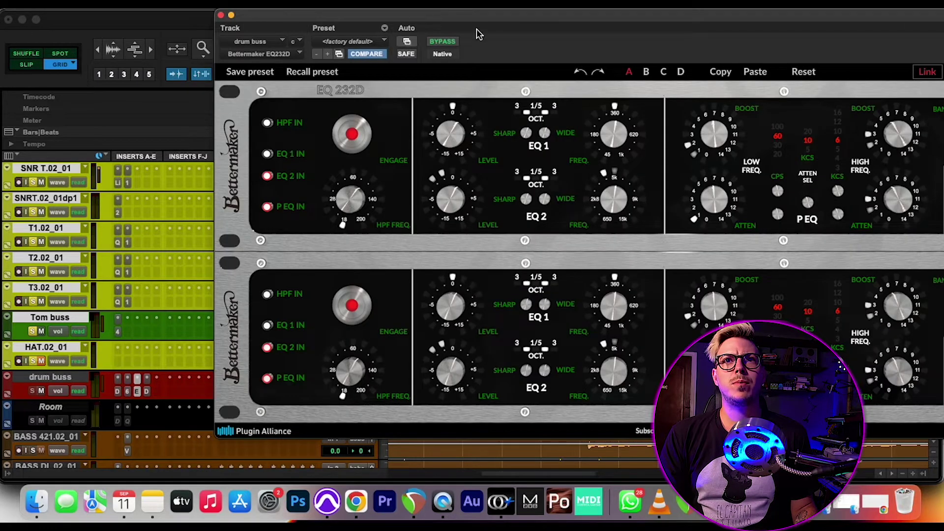
pyautogui.moveTo(474, 21); pyautogui.dragTo(458, 18)
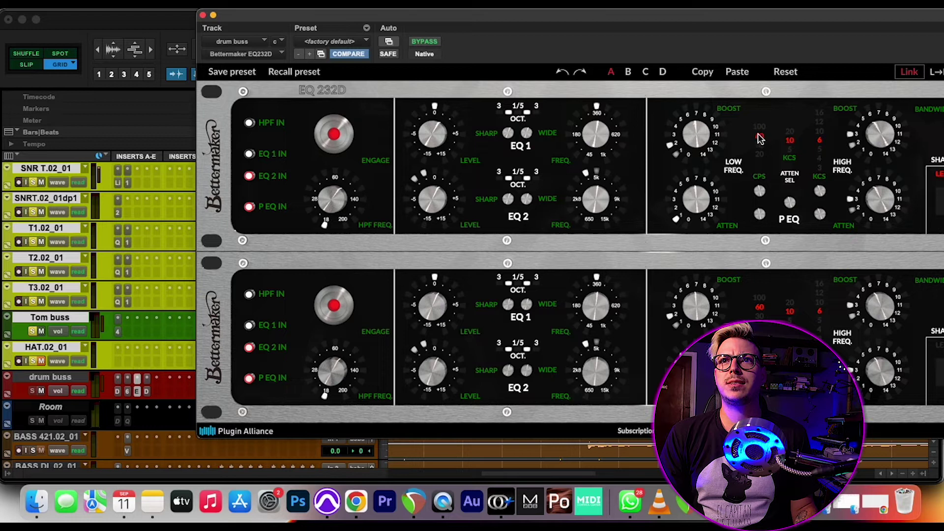
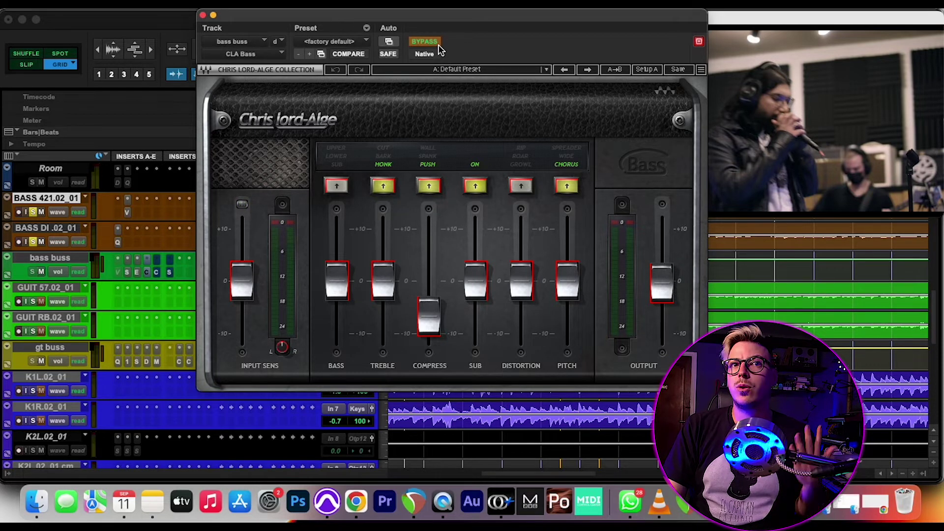
# Step: Play the soloed bass tracks and take the CLA Bass and Smooth Operator inserts on the bass buss out of bypass
pyautogui.press('space')
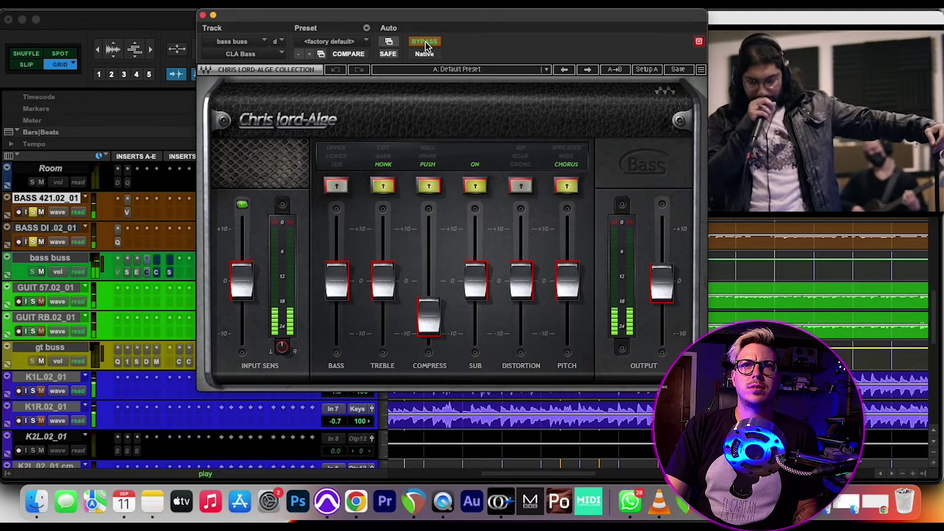
pyautogui.click(426, 42)
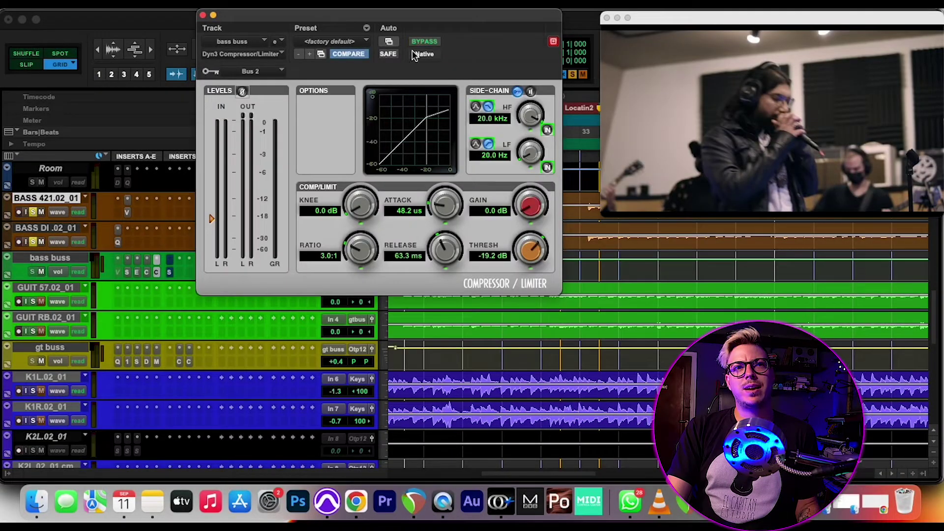
pyautogui.click(171, 273)
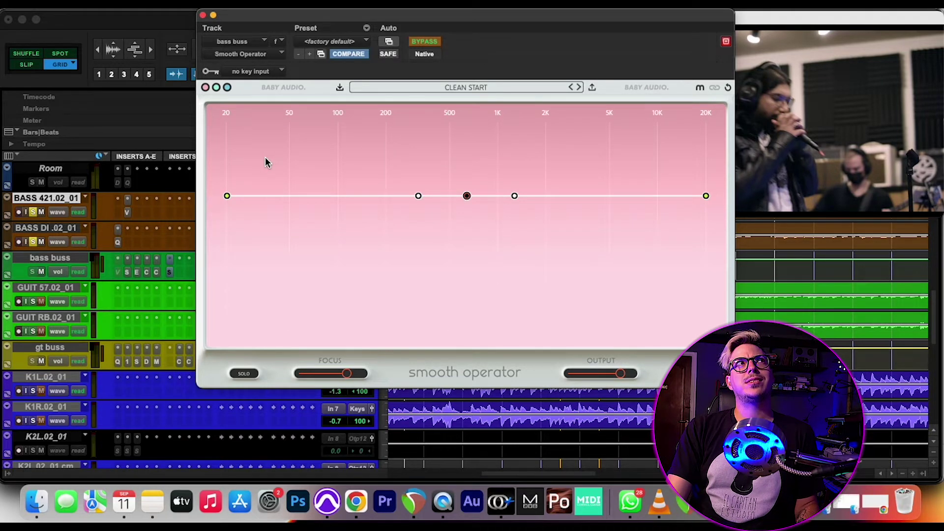
pyautogui.click(439, 43)
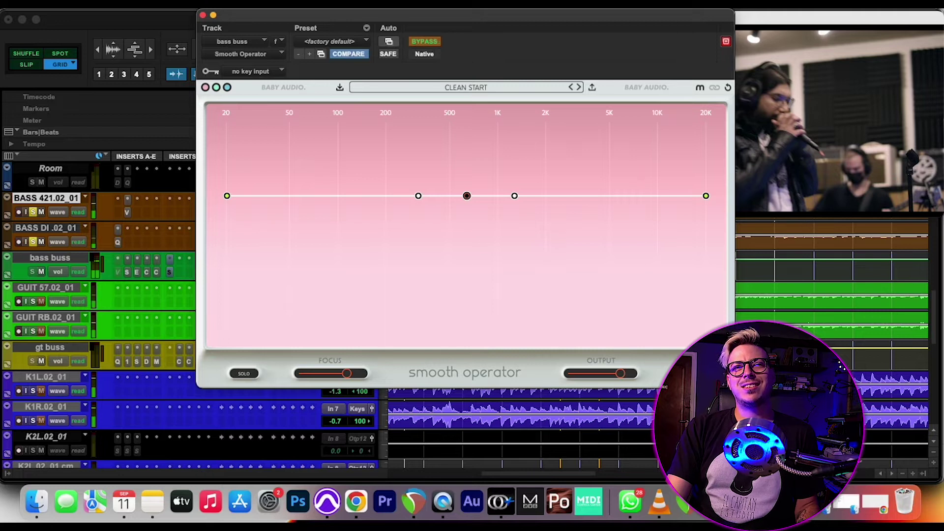
pyautogui.press('space')
pyautogui.click(424, 42)
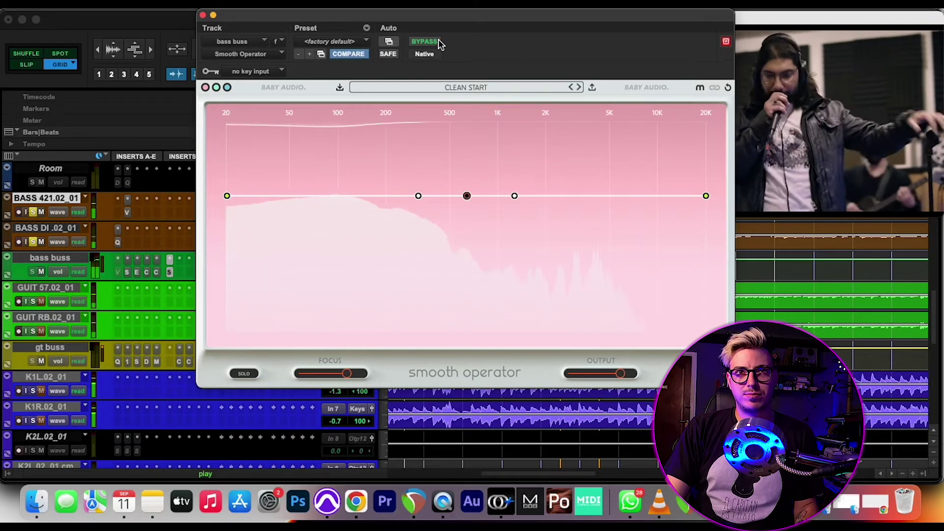
# Step: Compare the bass during playback with the CLA Bass and Dyn3 Compressor/Limiter inserts on the bass buss bypassed and active
pyautogui.keyDown('super'); pyautogui.click(148, 273); pyautogui.keyUp('super')
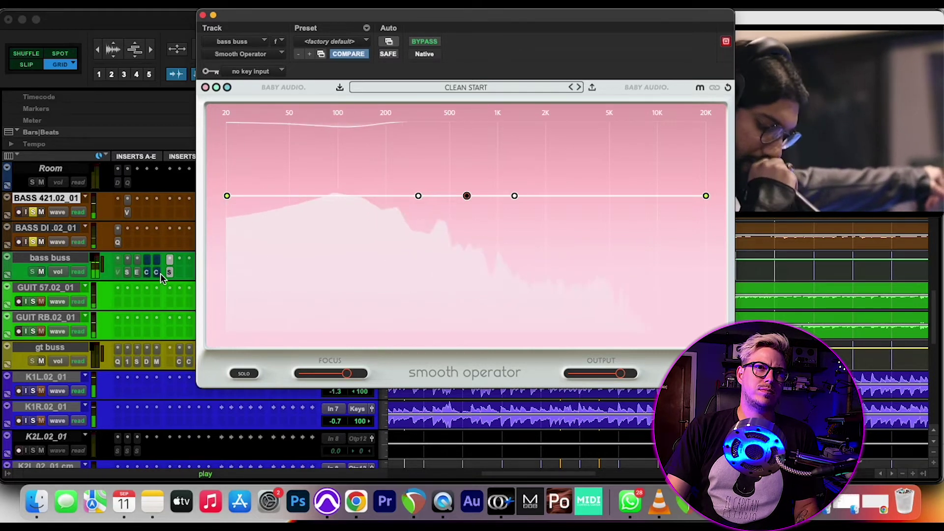
pyautogui.keyDown('super'); pyautogui.click(167, 274); pyautogui.keyUp('super')
pyautogui.keyDown('super'); pyautogui.click(170, 273); pyautogui.keyUp('super')
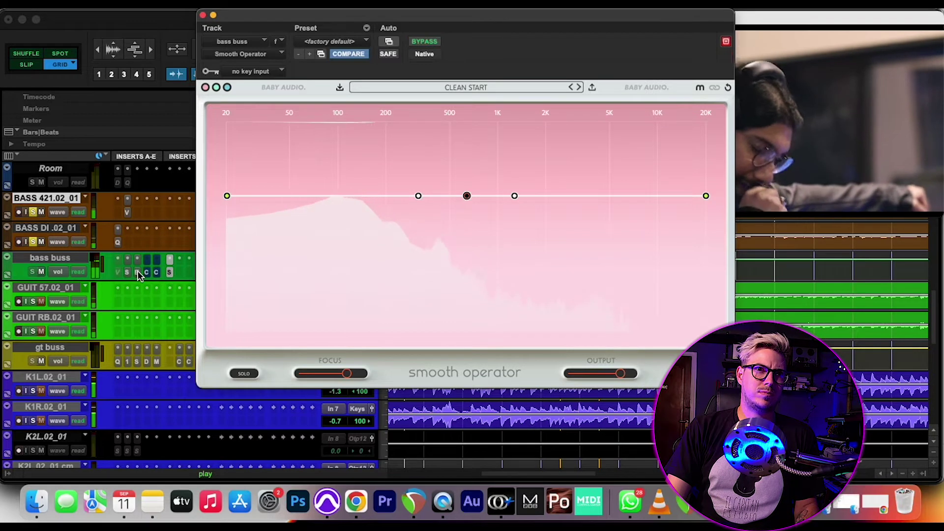
pyautogui.keyDown('super'); pyautogui.click(146, 273); pyautogui.keyUp('super')
pyautogui.keyDown('super'); pyautogui.click(153, 273); pyautogui.keyUp('super')
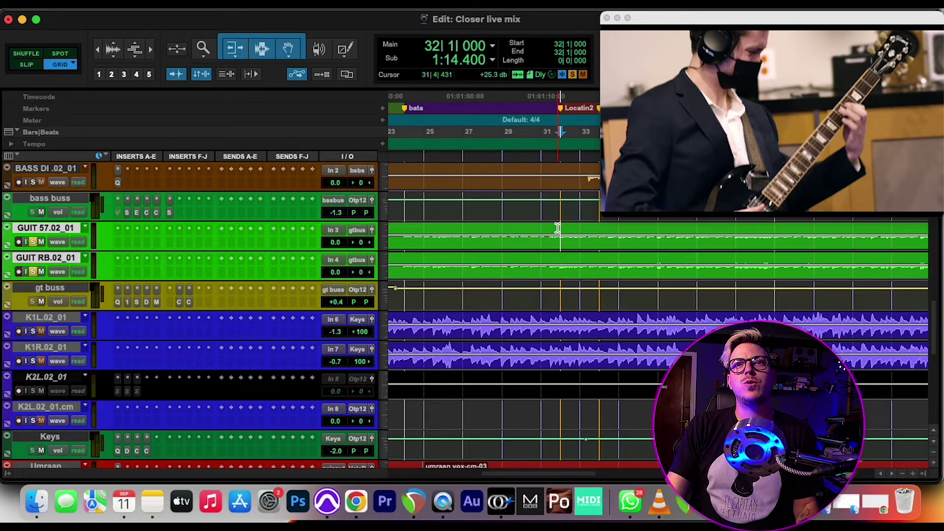
# Step: Bypass all gt buss inserts, play the soloed guitars, and bring the C1 gate and FabFilter Pro-Q 3 back in
pyautogui.keyDown('ctrl'); pyautogui.keyDown('super'); pyautogui.click(119, 304); pyautogui.keyUp('super'); pyautogui.keyUp('ctrl')
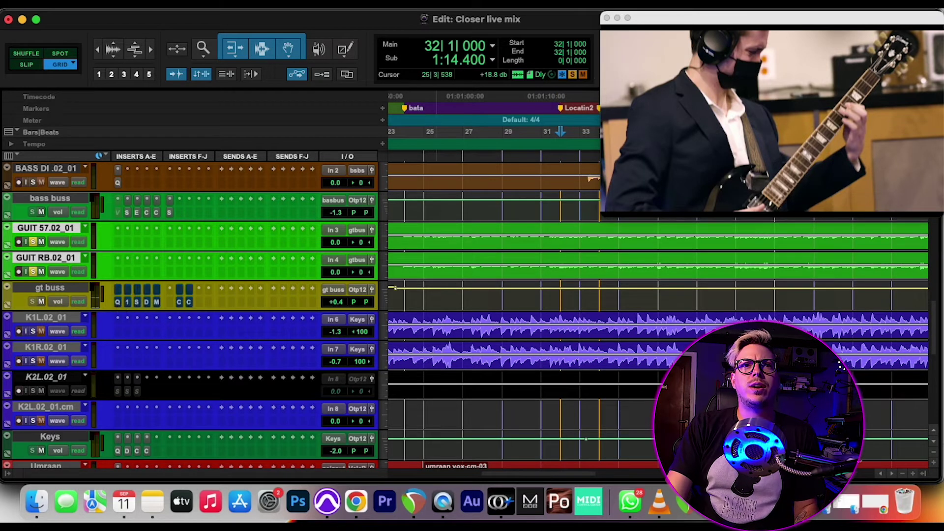
pyautogui.press('space')
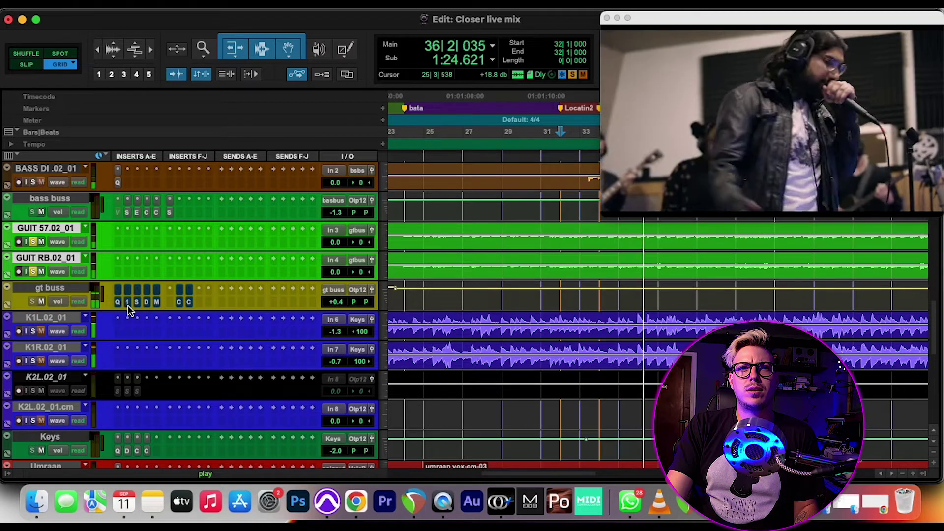
pyautogui.click(128, 305)
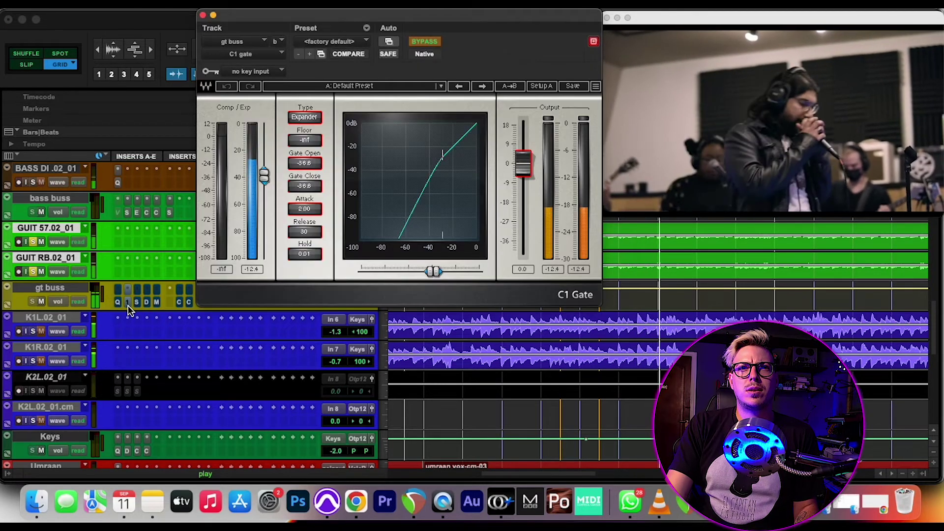
pyautogui.click(118, 302)
pyautogui.click(431, 44)
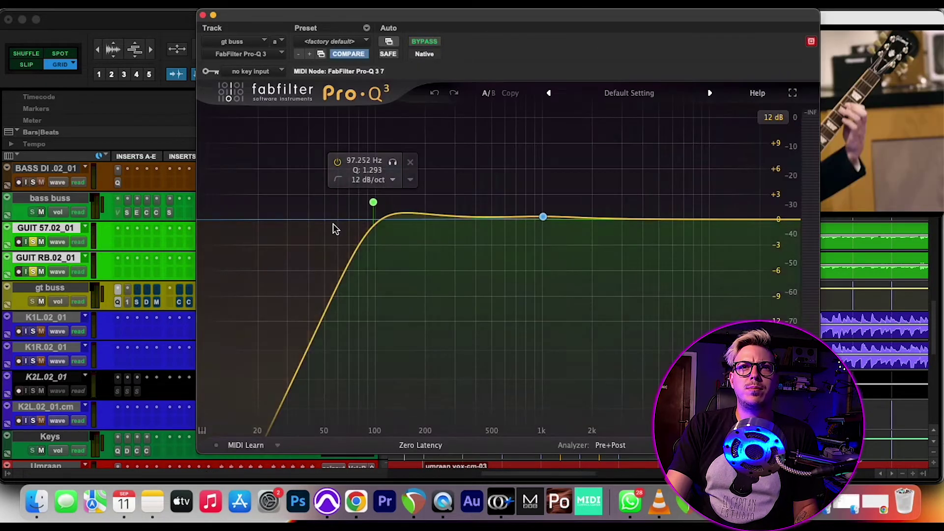
# Step: Open Smooth Operator on the gt buss and take it out of bypass while the guitars play
pyautogui.click(137, 304)
pyautogui.click(137, 304)
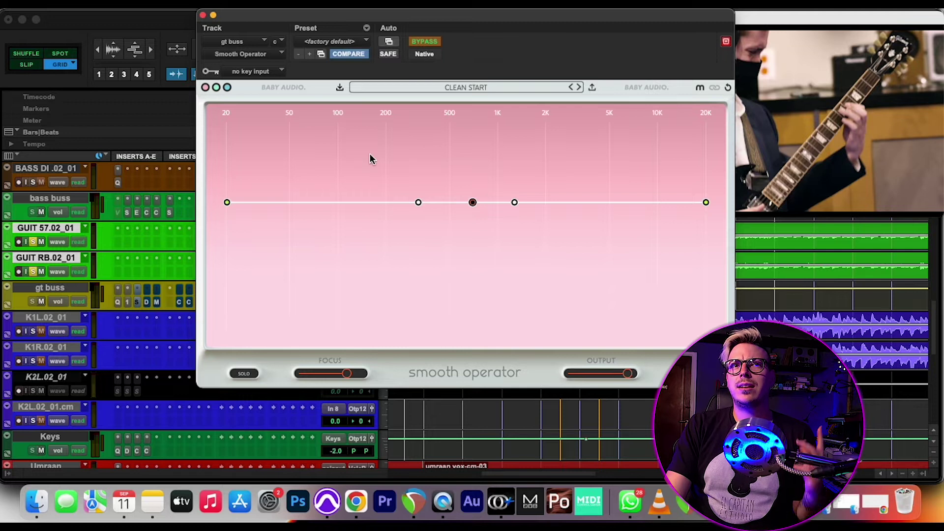
pyautogui.press('space')
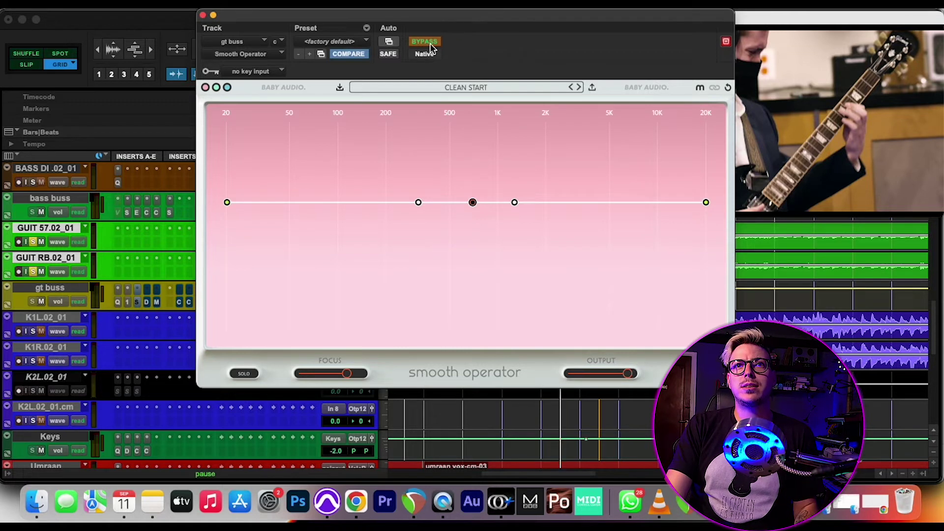
pyautogui.click(429, 44)
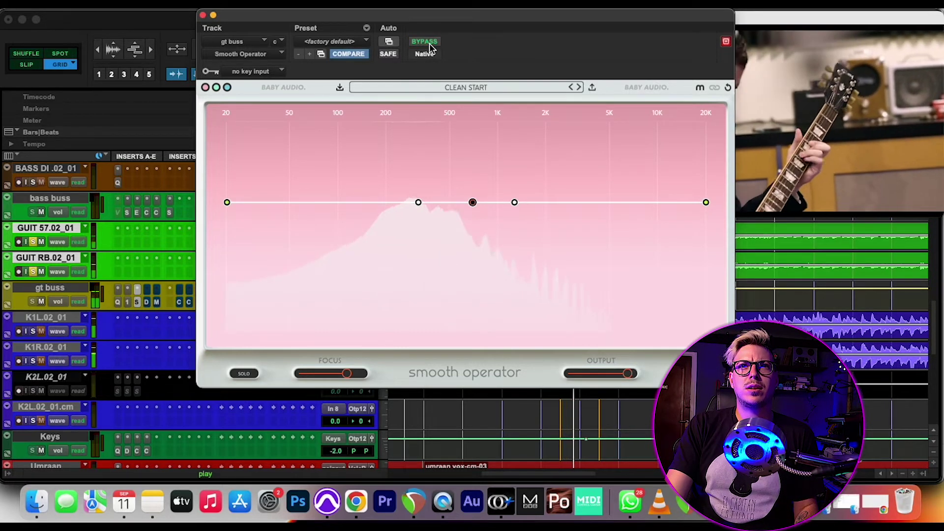
# Step: Open Perfect Room on the gt buss and take it out of bypass while the soloed guitars play
pyautogui.press('space')
pyautogui.click(148, 303)
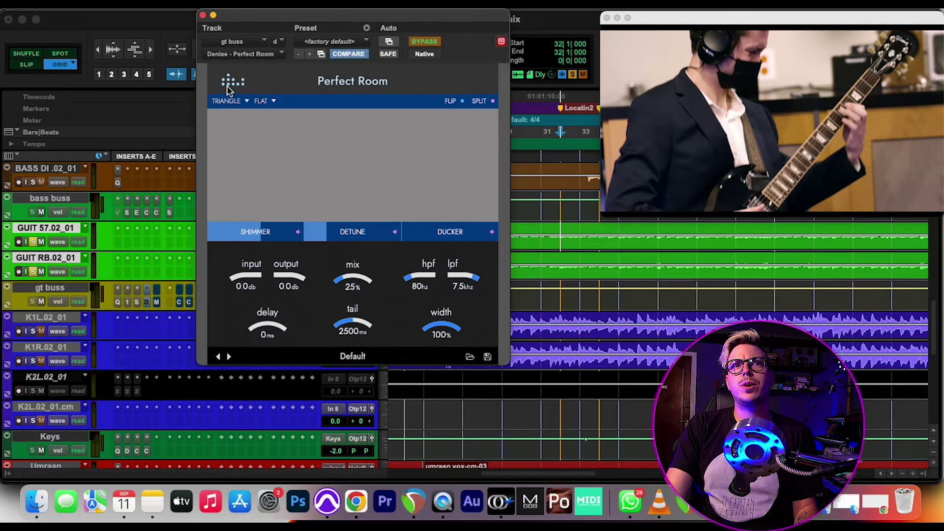
pyautogui.click(424, 42)
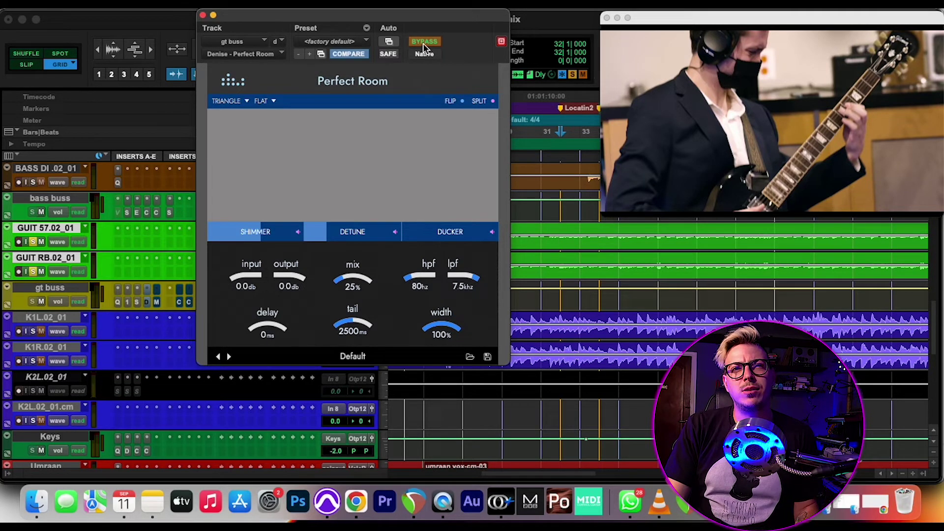
pyautogui.press('space')
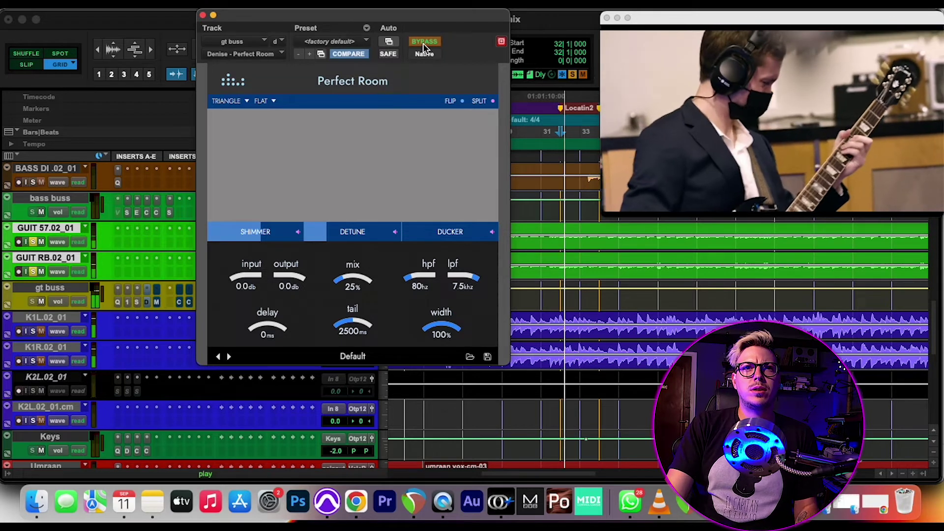
pyautogui.click(424, 42)
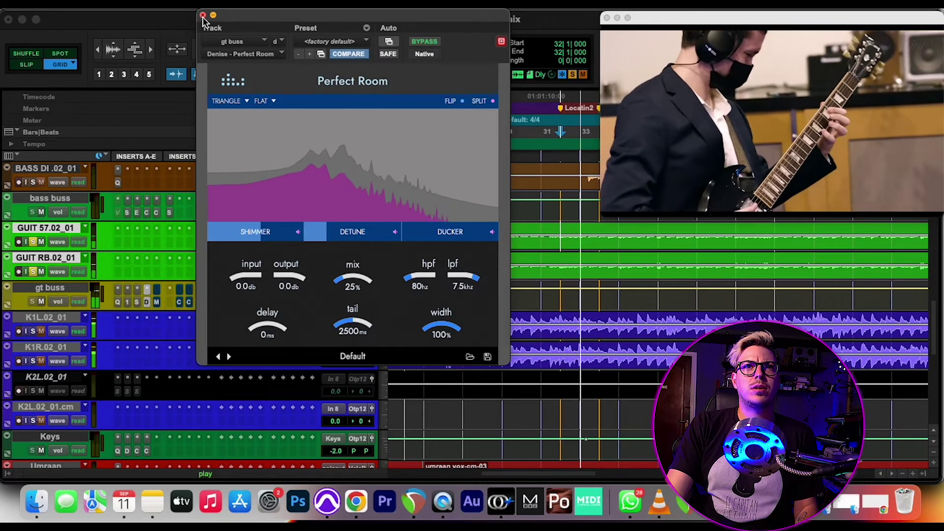
pyautogui.click(203, 16)
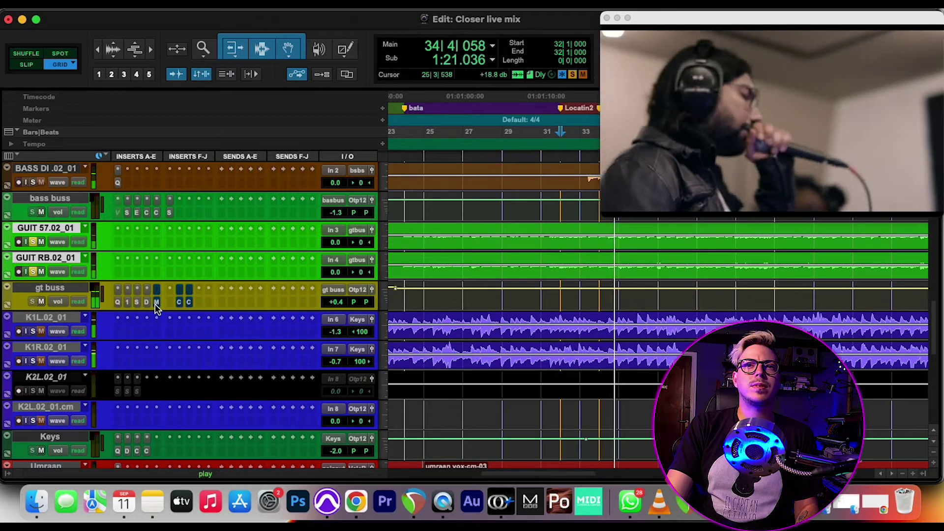
# Step: Take MicroShift on the gt buss out of bypass during playback and view the Dyn3 Compressor/Limiter on the same buss
pyautogui.press('space')
pyautogui.click(156, 302)
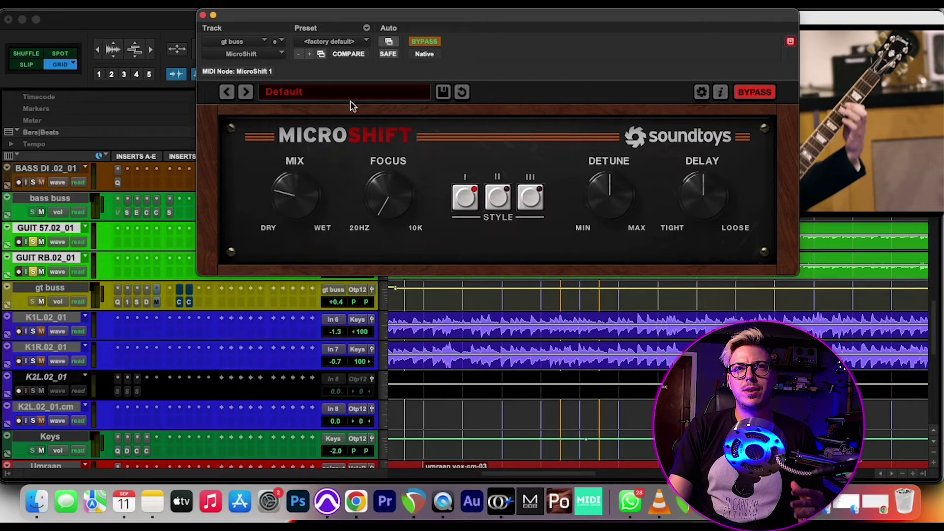
pyautogui.press('space')
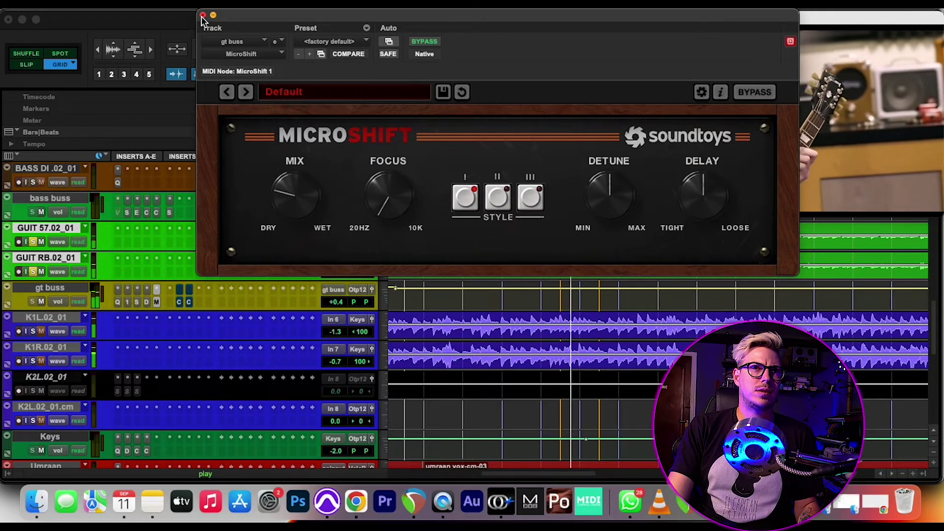
pyautogui.click(203, 14)
pyautogui.click(179, 290)
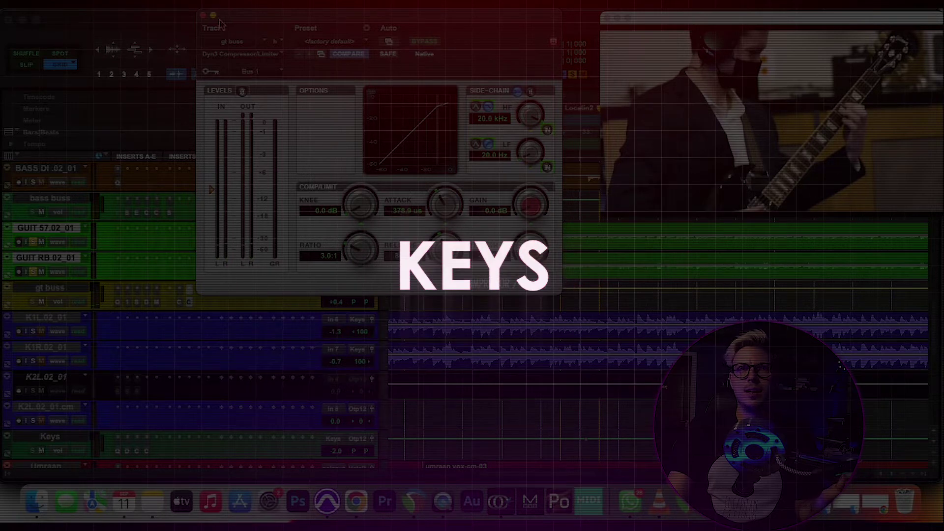
pyautogui.click(203, 15)
# Step: Solo the K1L and K1R keys tracks instead of the guitars and play them from bar 43
pyautogui.click(36, 317)
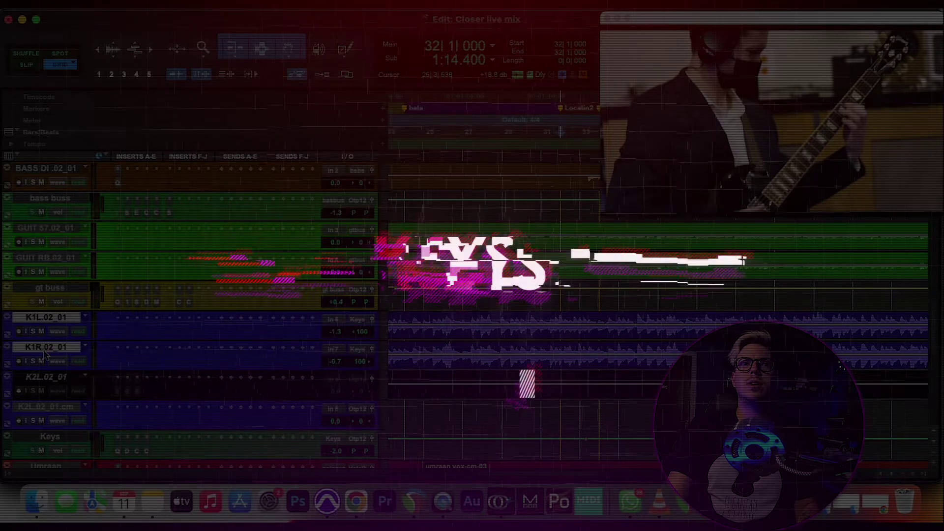
pyautogui.click(33, 331)
pyautogui.scroll(-1, 608, 355)
pyautogui.scroll(-3, 605, 344)
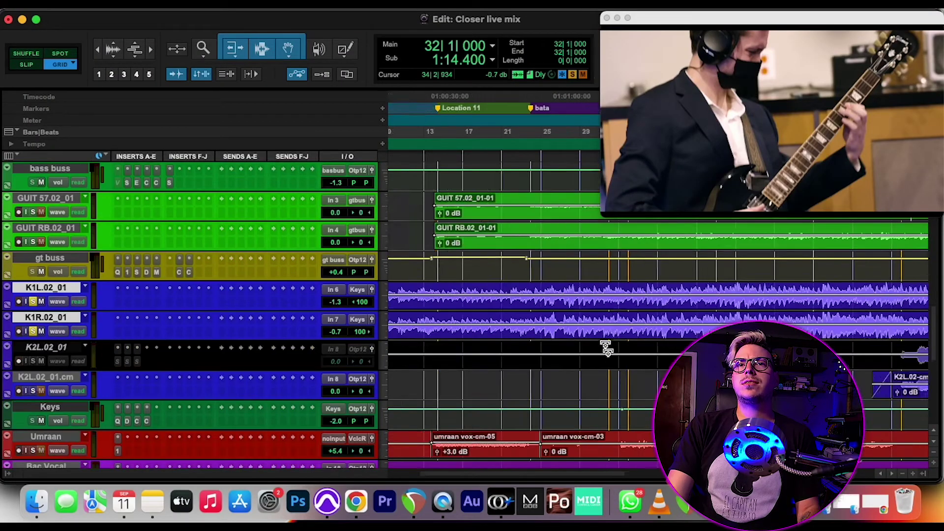
pyautogui.click(594, 287)
pyautogui.press('space')
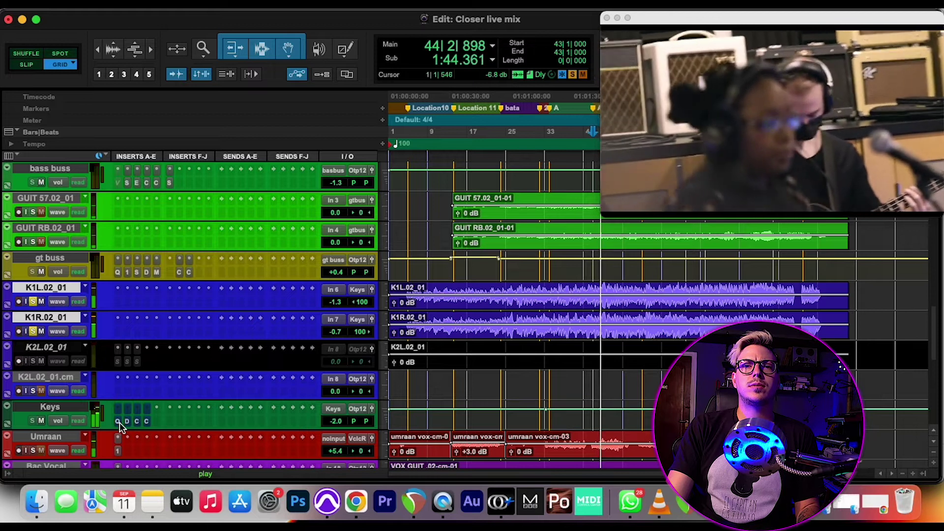
# Step: Take the FabFilter Pro-Q 3 and Perfect Room inserts on the Keys buss out of bypass
pyautogui.click(119, 423)
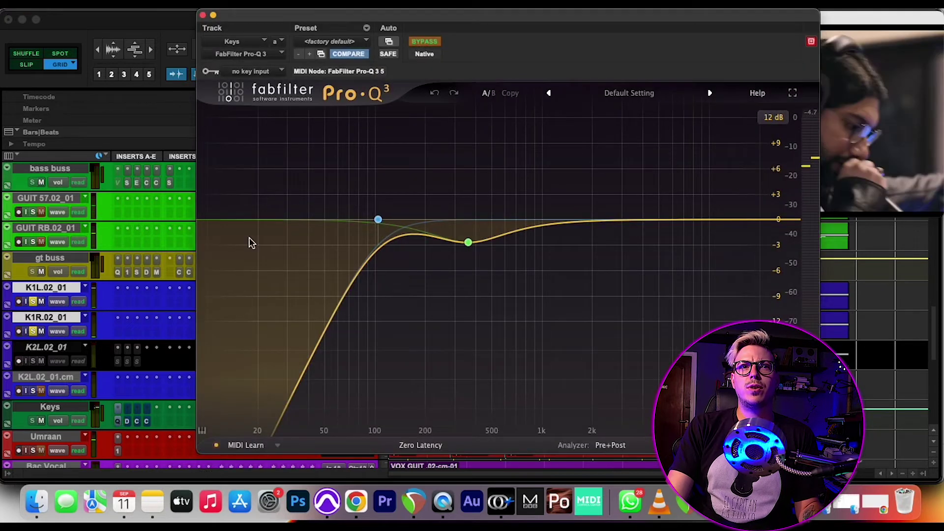
pyautogui.click(421, 45)
pyautogui.click(370, 249)
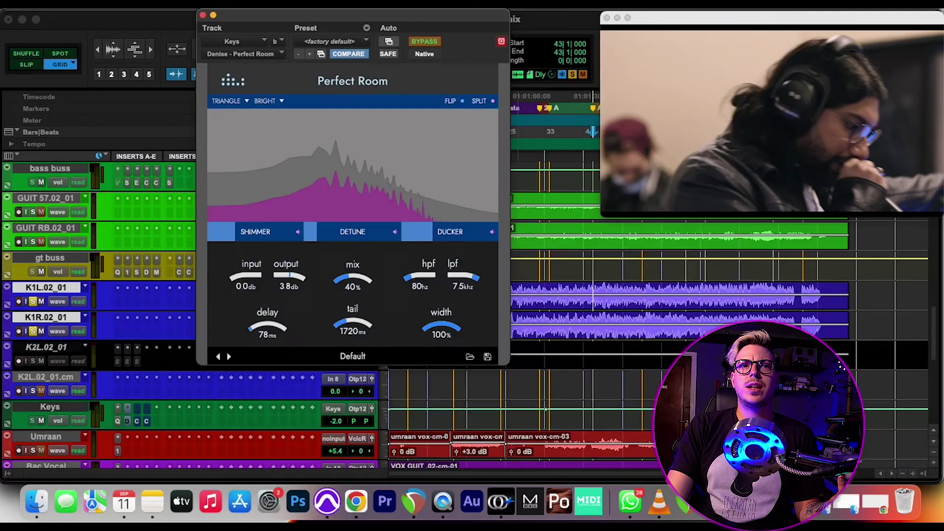
pyautogui.click(127, 421)
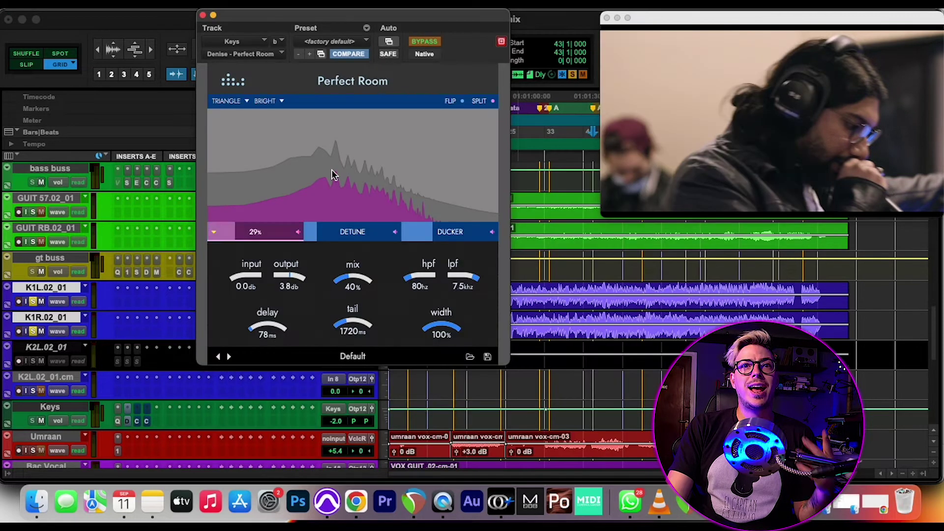
pyautogui.click(430, 46)
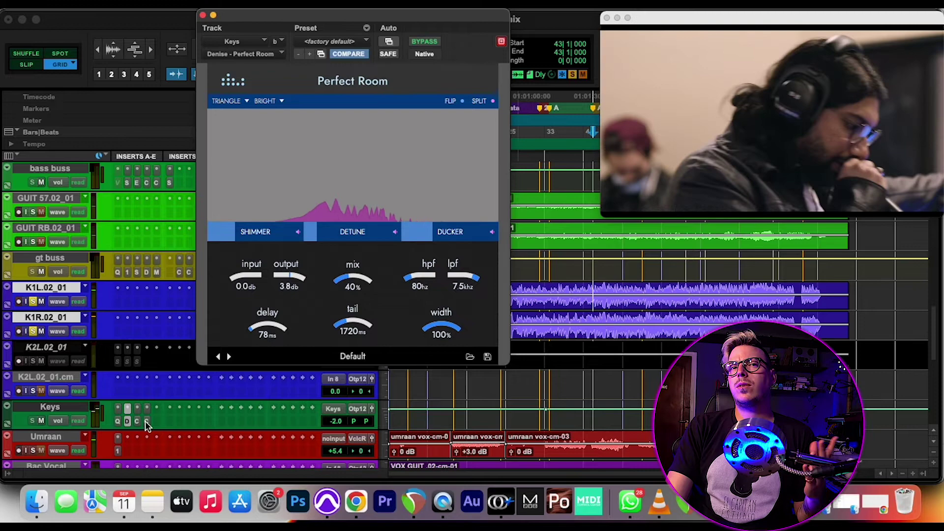
# Step: Play the full mix from bar 43 and look over the tracks from the drums down to the Vocal buss
pyautogui.press('space')
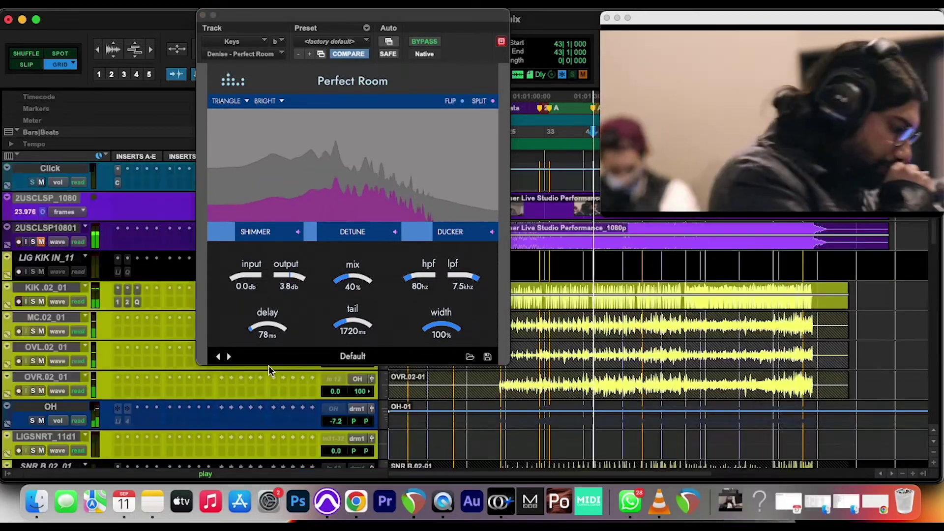
pyautogui.scroll(-5, 230, 433)
pyautogui.scroll(-10, 218, 439)
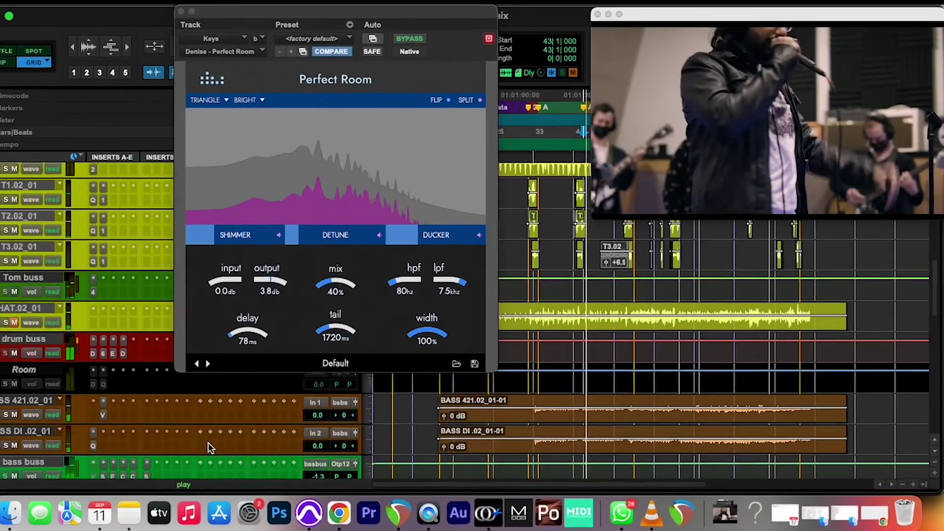
pyautogui.scroll(-5, 175, 462)
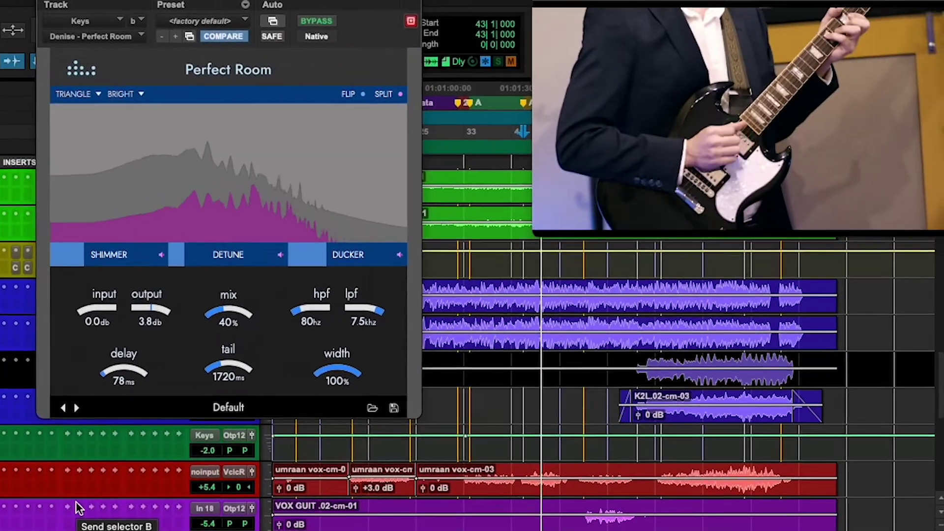
pyautogui.scroll(-4, 54, 516)
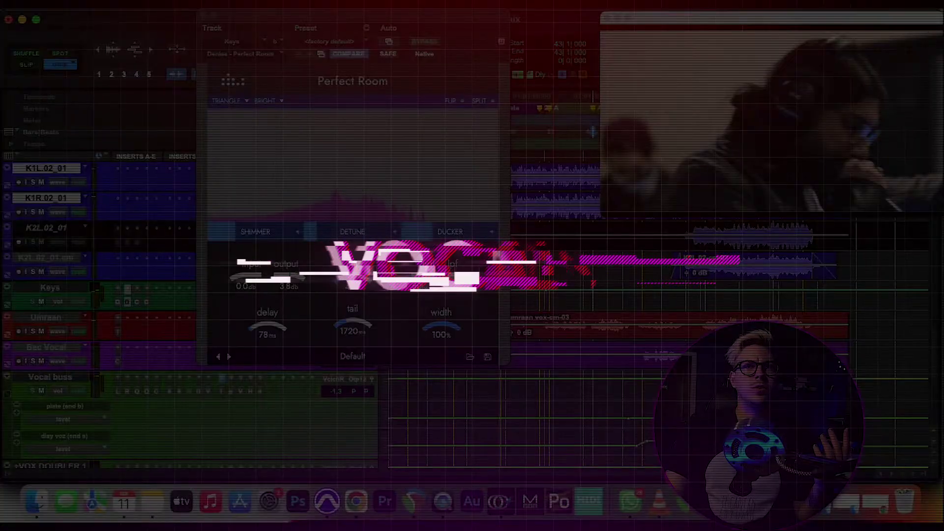
# Step: Close the Perfect Room plug-in and solo the lead vocal track
pyautogui.click(203, 18)
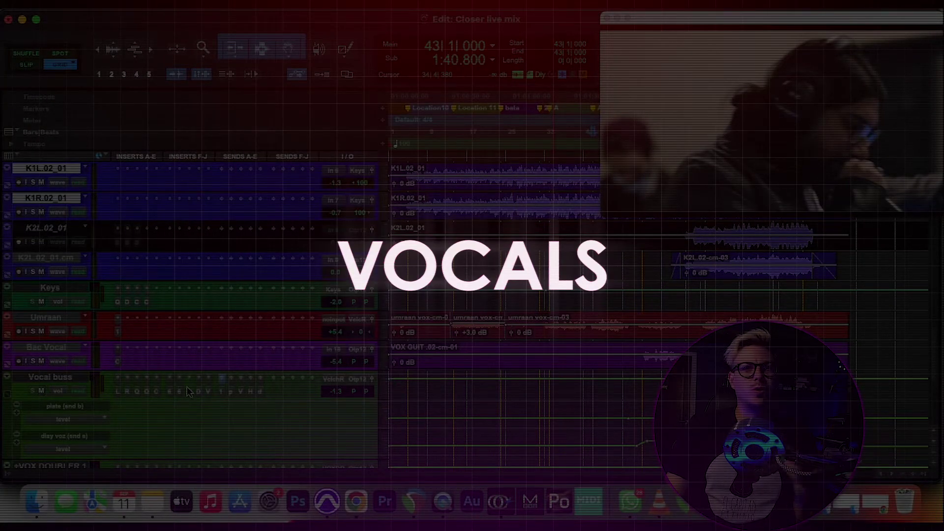
pyautogui.scroll(-2, 187, 387)
pyautogui.click(46, 261)
pyautogui.click(32, 272)
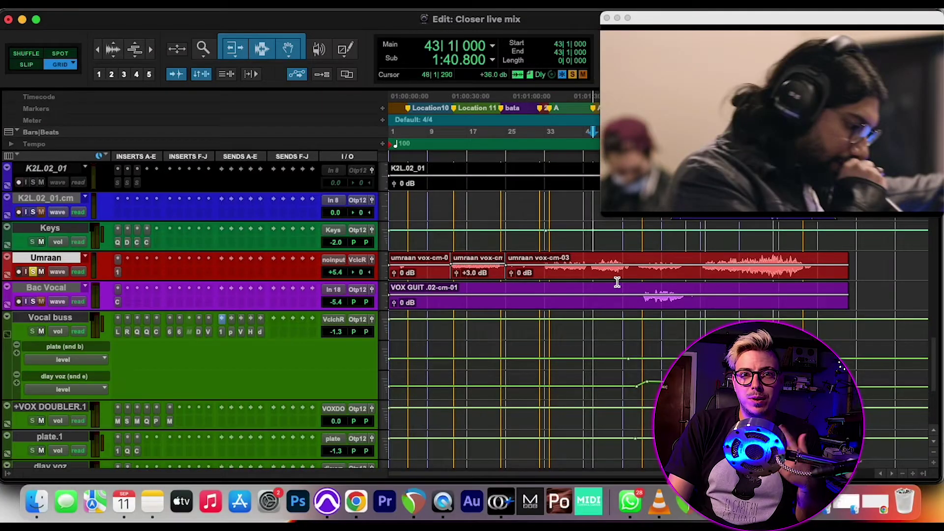
# Step: Compare the soloed lead vocal with its C1 gate bypassed and active during playback
pyautogui.click(118, 273)
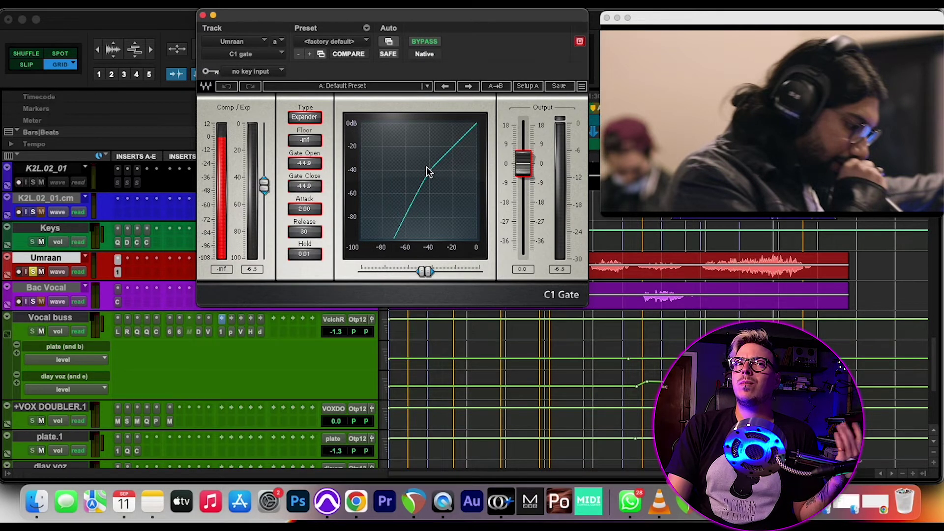
pyautogui.press('space')
pyautogui.click(426, 44)
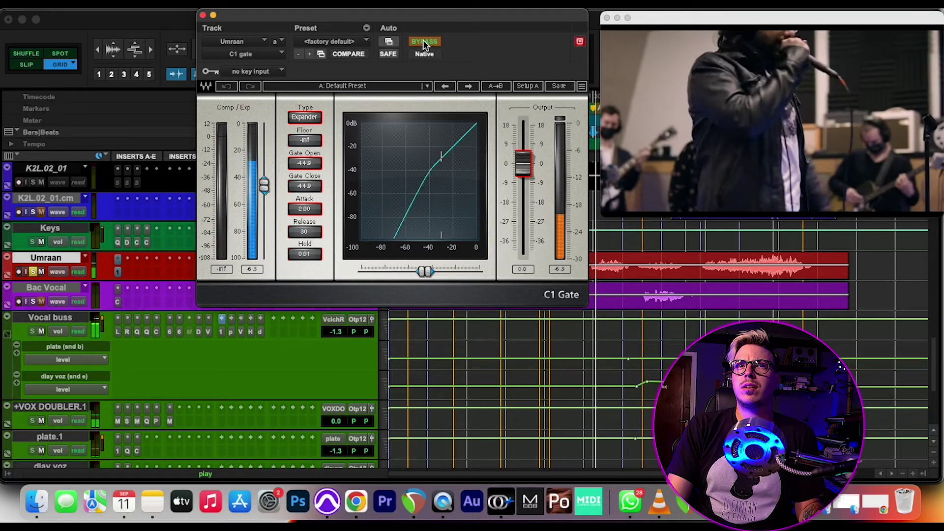
pyautogui.click(426, 44)
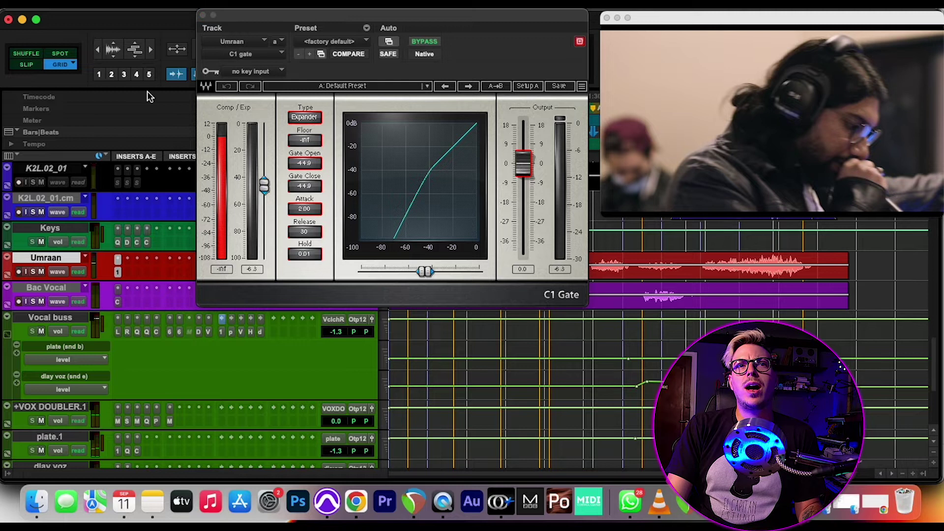
pyautogui.click(203, 16)
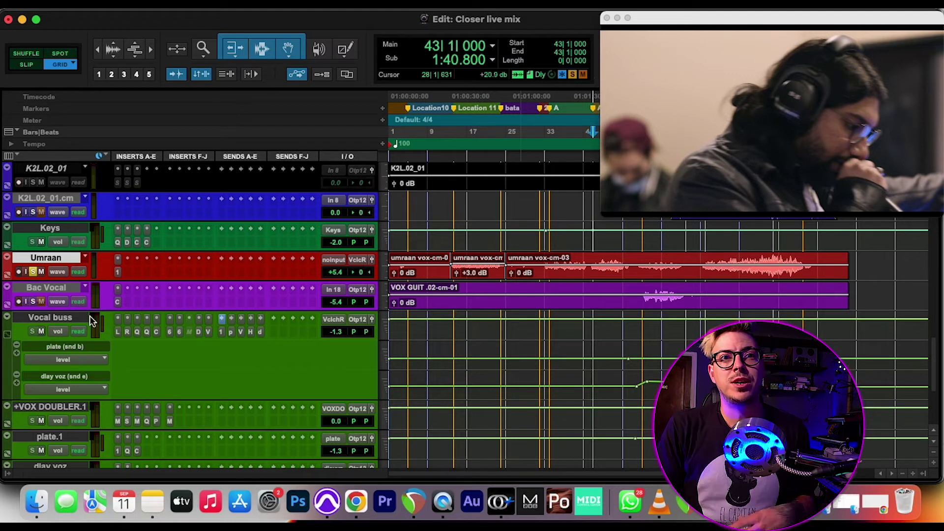
# Step: Inspect the settings of the Lo-Fi, RVox and both EQ3 7-Band inserts on the Vocal buss
pyautogui.click(120, 332)
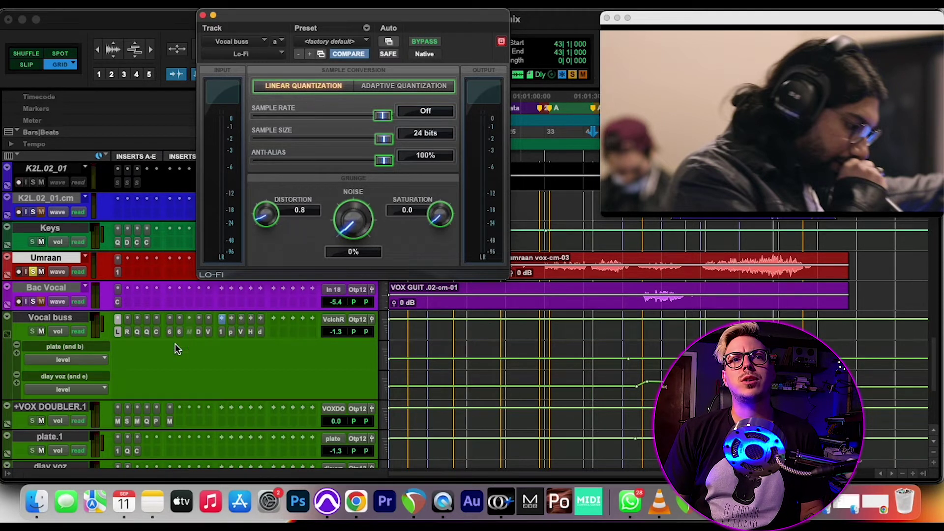
pyautogui.click(128, 332)
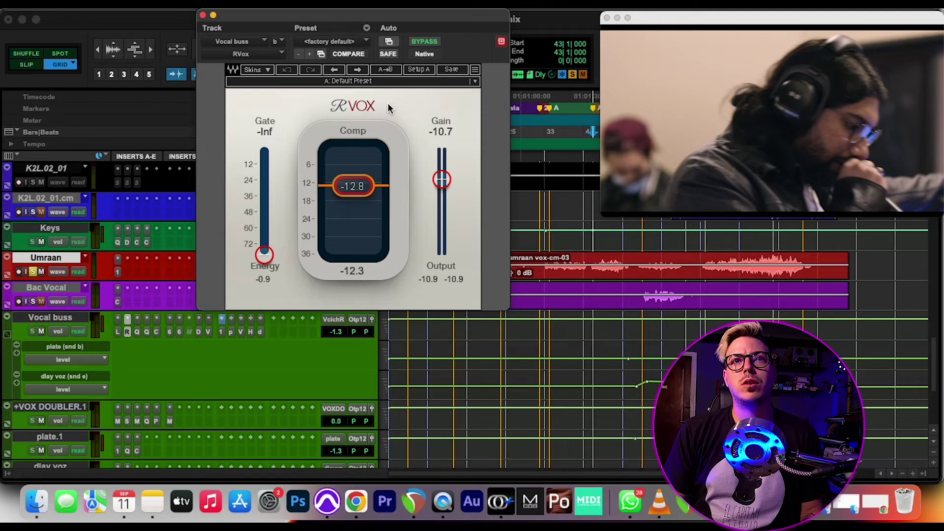
pyautogui.click(137, 332)
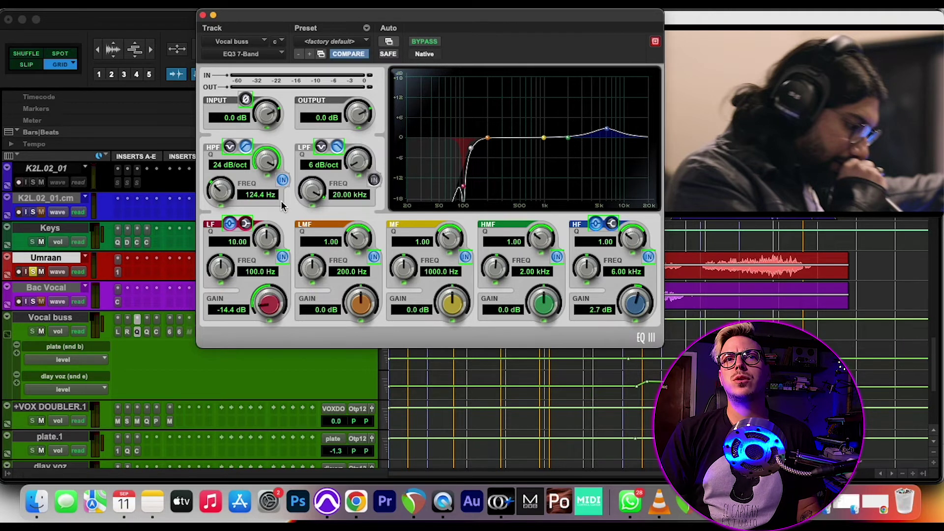
pyautogui.click(147, 333)
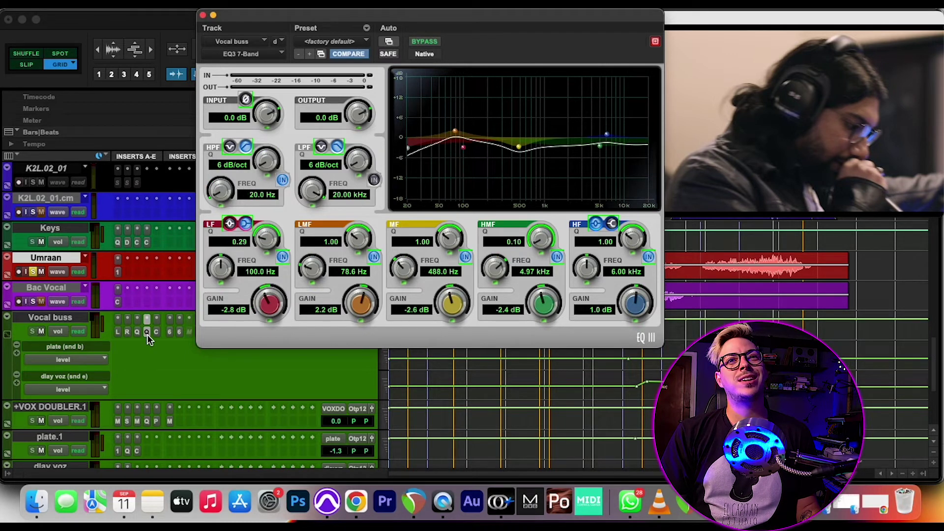
# Step: Compare the lead vocal with CLA Vocals on the Vocal buss bypassed and active, and inspect the buss's first C6 insert
pyautogui.click(157, 331)
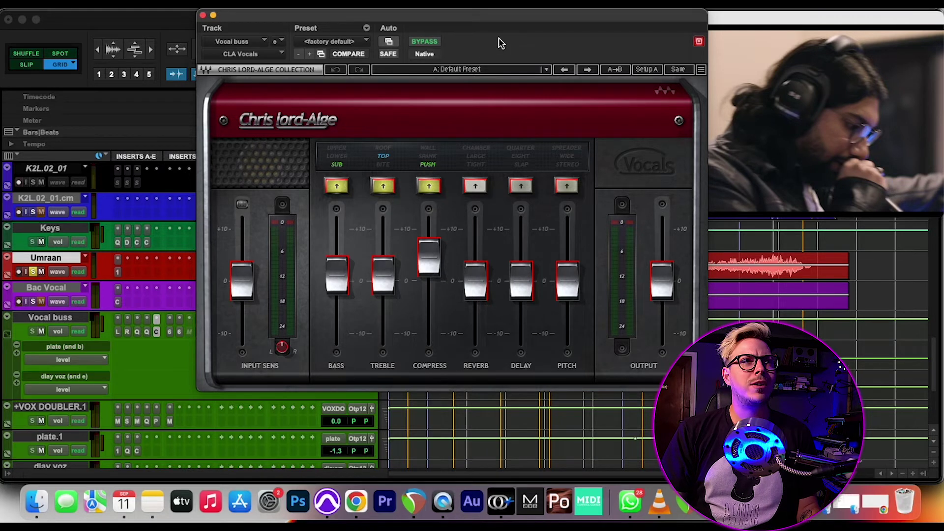
pyautogui.press('space')
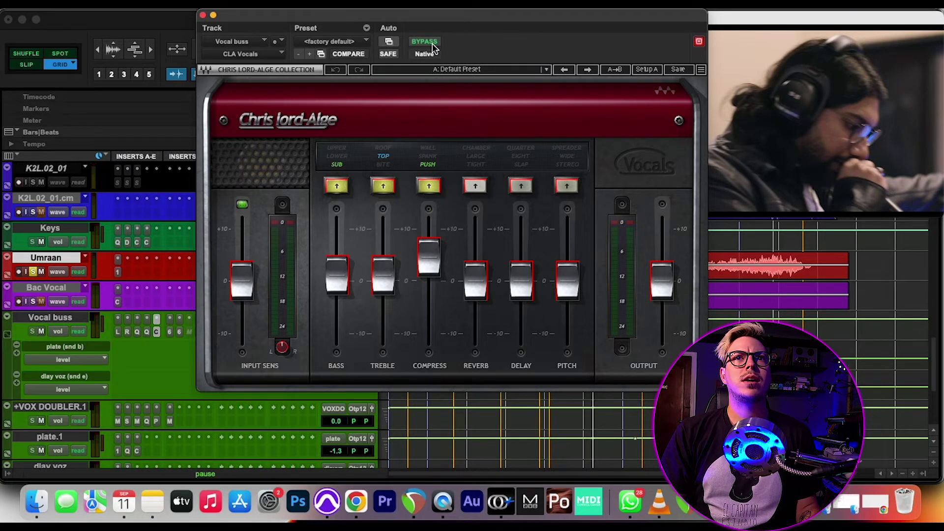
pyautogui.click(433, 47)
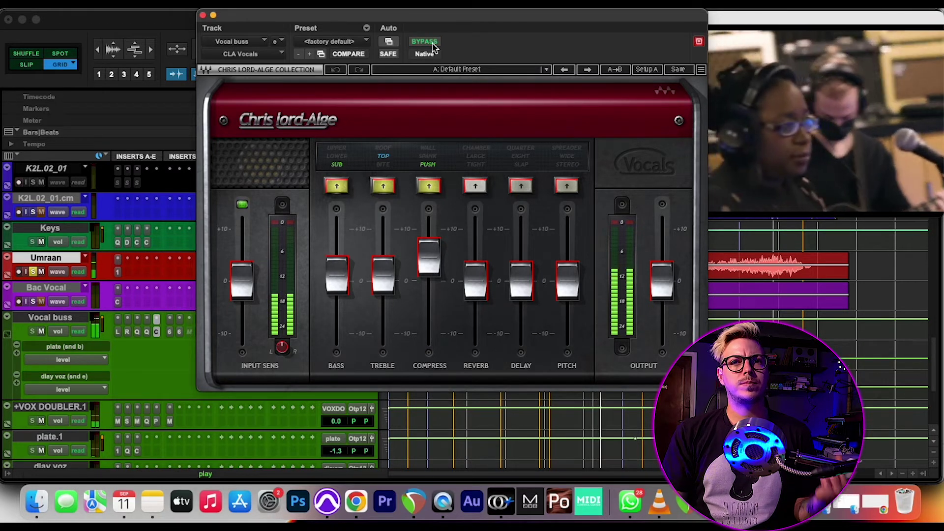
pyautogui.click(433, 47)
pyautogui.press('space')
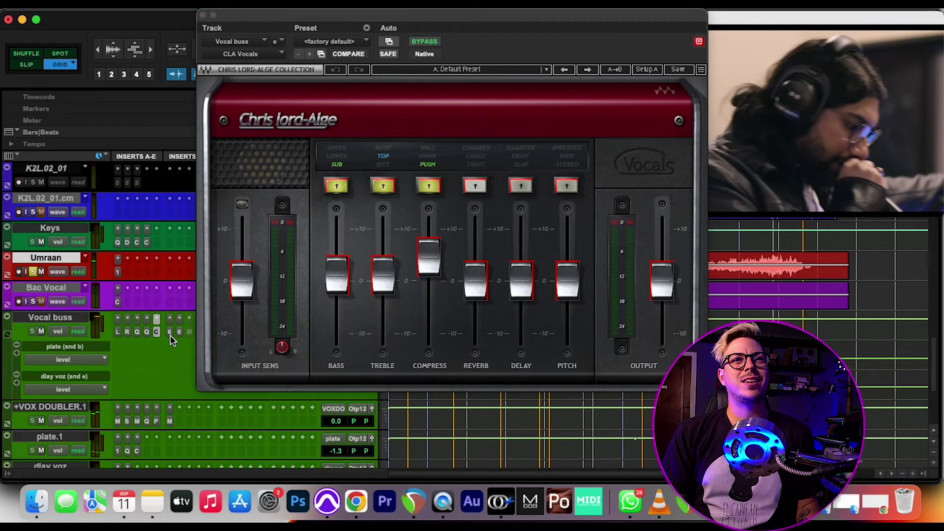
pyautogui.click(170, 334)
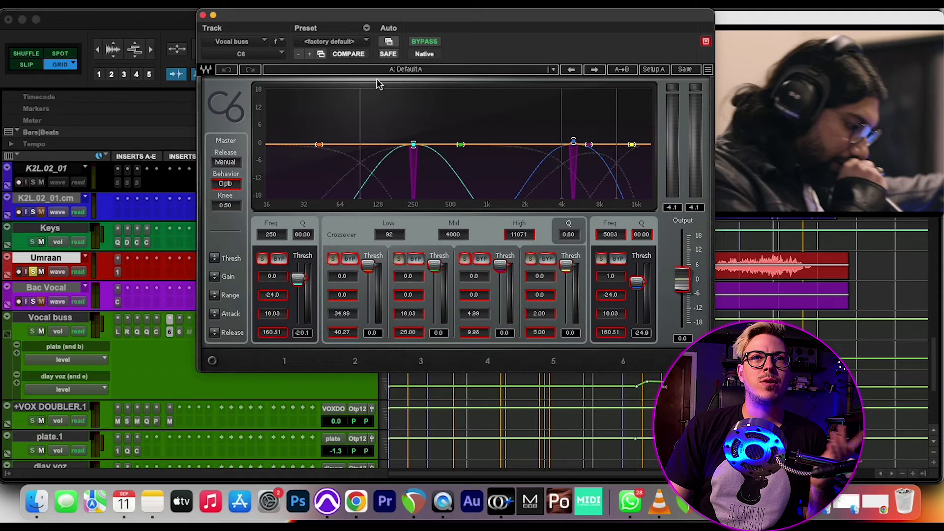
pyautogui.click(203, 15)
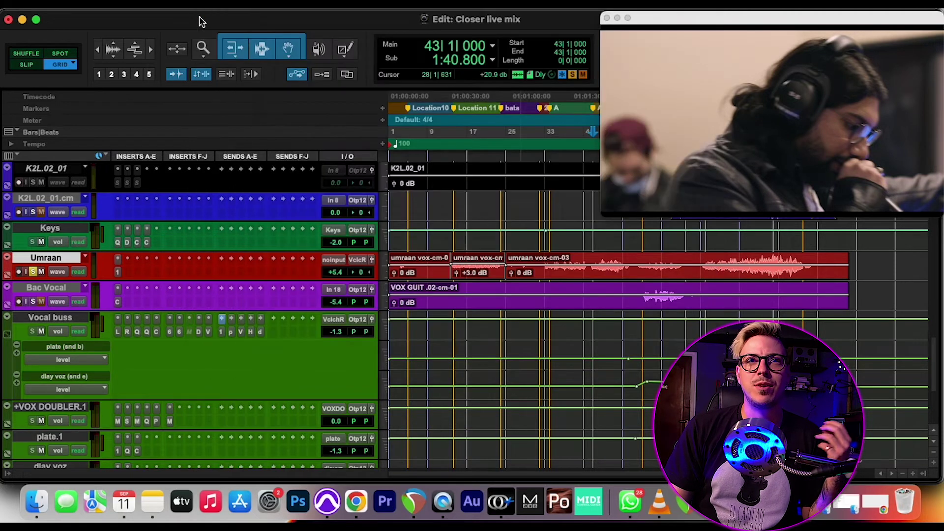
# Step: Inspect the DeEsser and Vertigo VSM-3 inserts on the Vocal buss, briefly viewing the VSM-3 version information
pyautogui.click(198, 332)
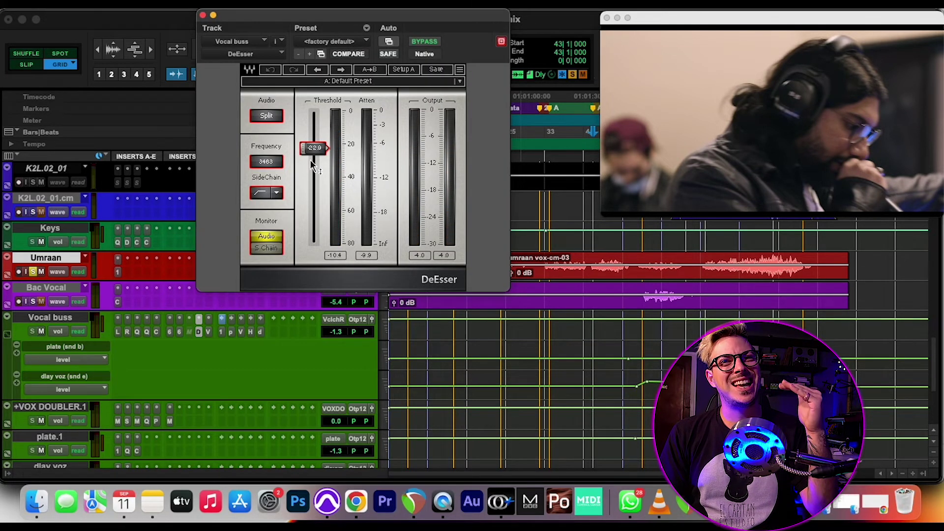
pyautogui.click(208, 332)
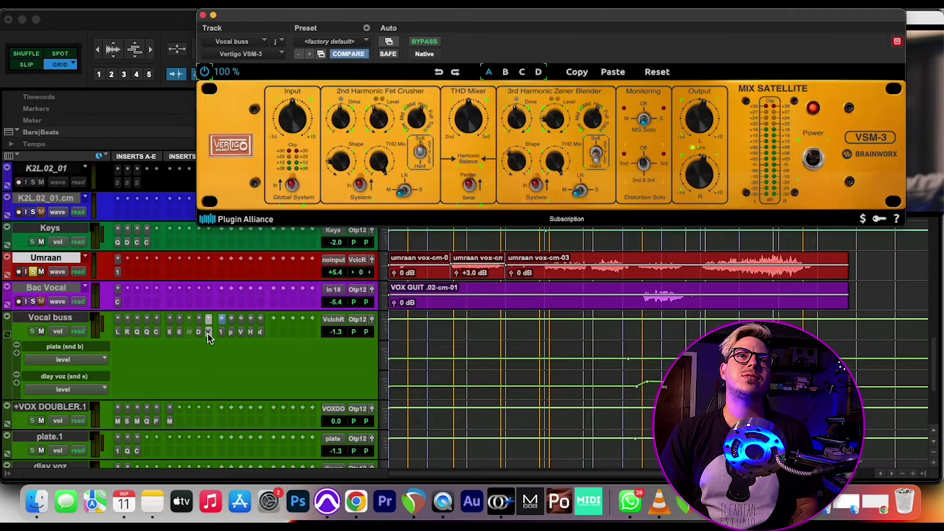
pyautogui.click(248, 140)
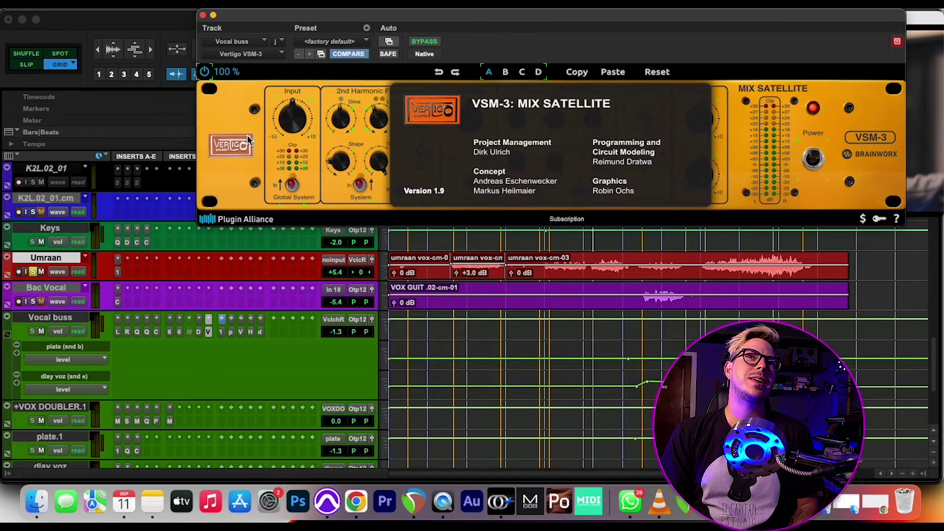
pyautogui.click(248, 141)
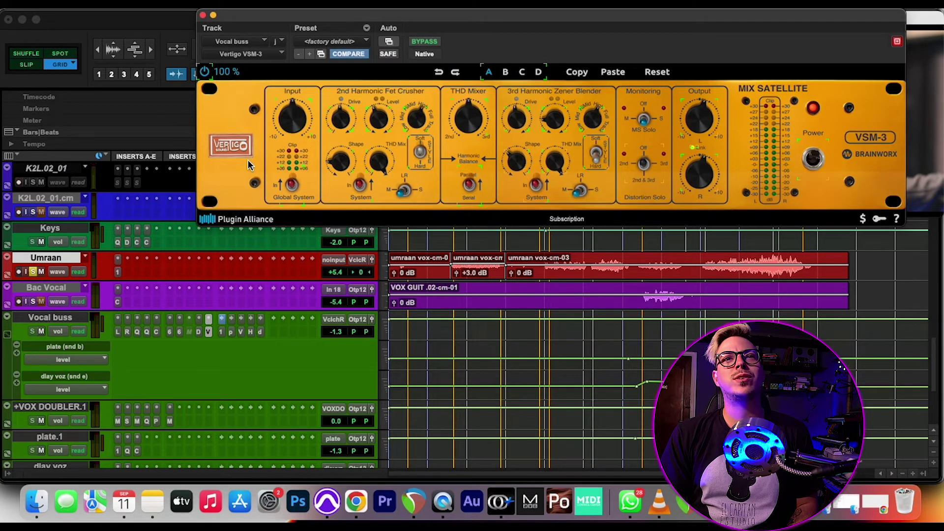
# Step: Compare the soloed lead vocal with Vertigo VSM-3 bypassed and active during playback, and close the plug-in
pyautogui.click(418, 42)
pyautogui.press('space')
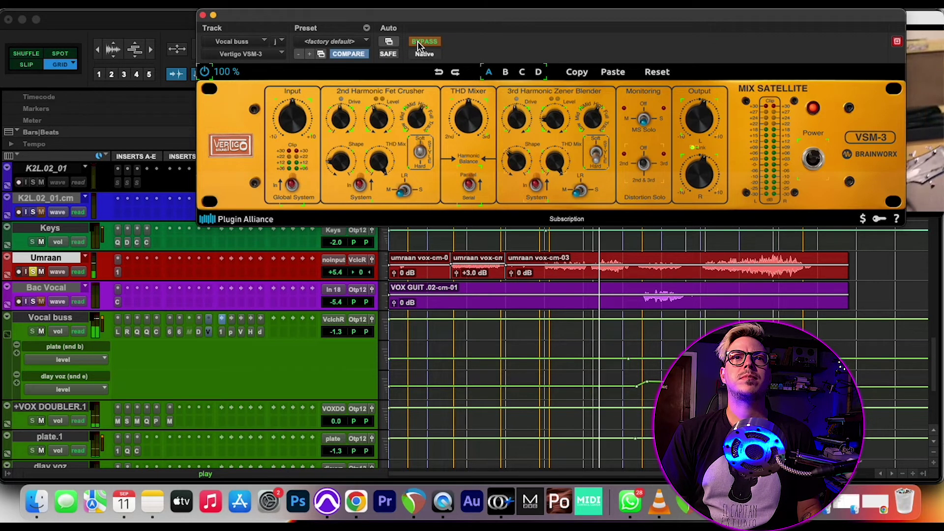
pyautogui.click(417, 41)
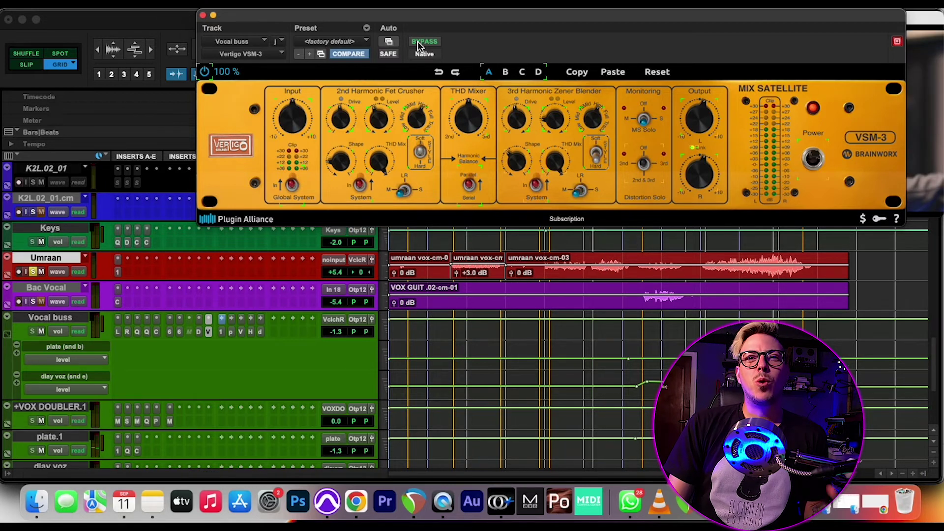
pyautogui.click(203, 16)
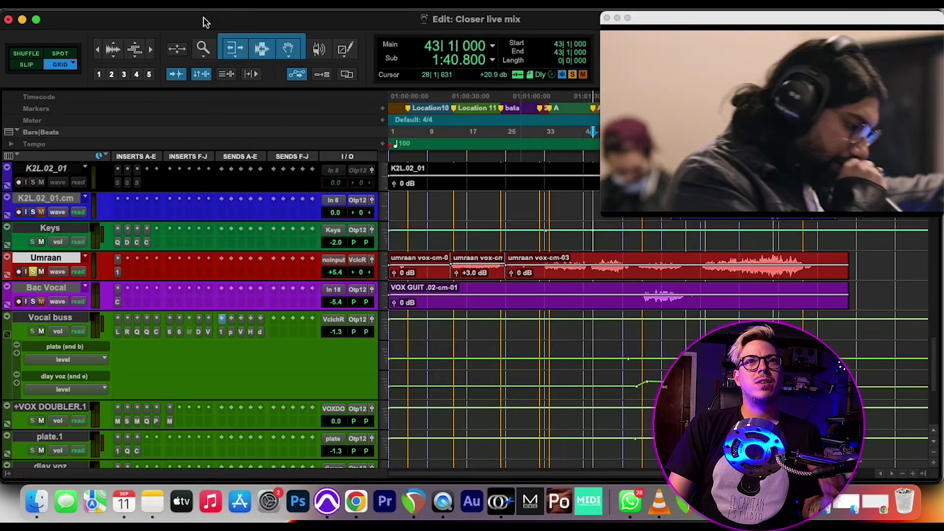
# Step: Unsolo the lead vocal track, select the plate.1 return and open its Rev PLATE-140 reverb
pyautogui.click(31, 272)
pyautogui.scroll(-5, 134, 240)
pyautogui.scroll(1, 41, 258)
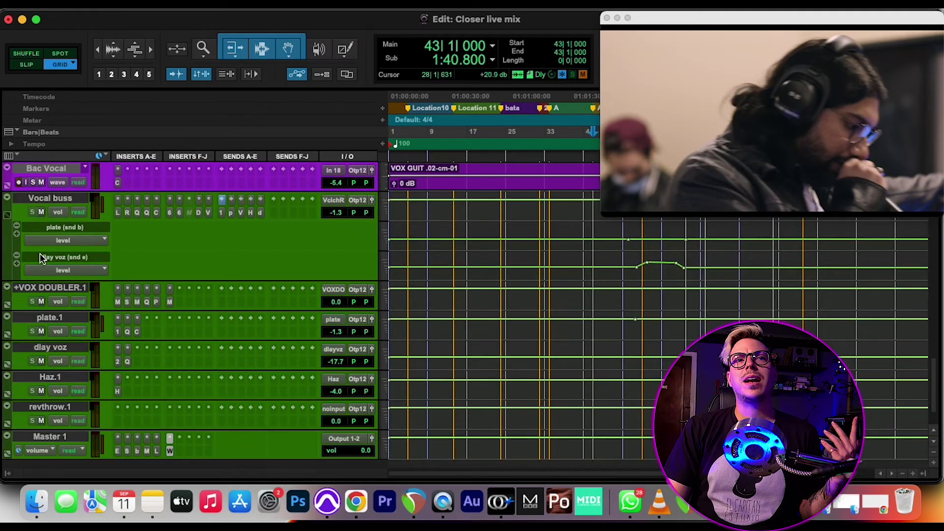
pyautogui.click(60, 286)
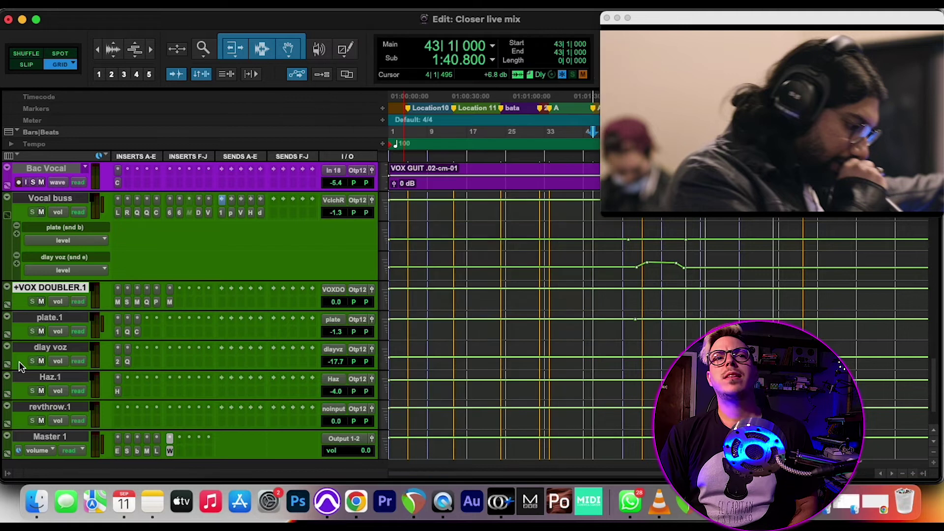
pyautogui.click(48, 319)
pyautogui.click(117, 334)
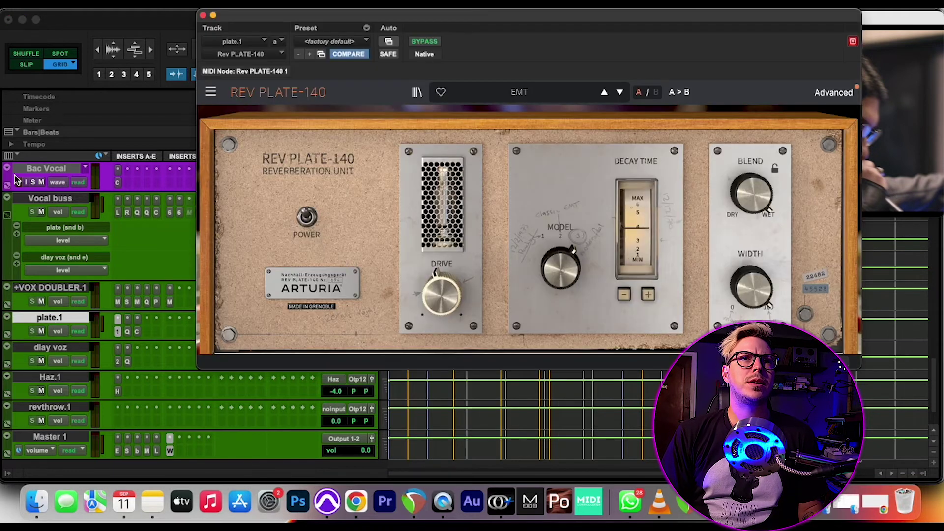
# Step: Solo the lead vocal, compare it with the plate.1 return muted and active, and inspect that return's Dyn3 Compressor/Limiter
pyautogui.scroll(2, 28, 194)
pyautogui.click(35, 212)
pyautogui.scroll(-3, 55, 295)
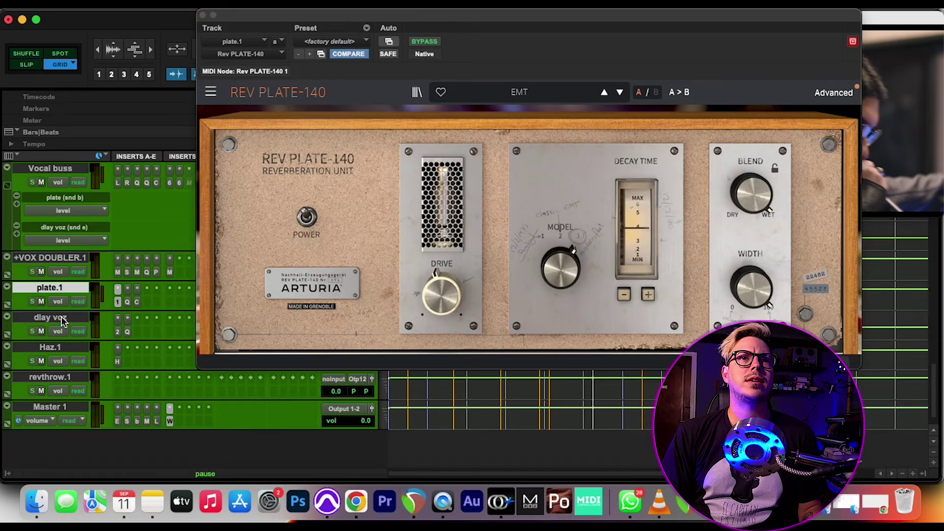
pyautogui.click(41, 302)
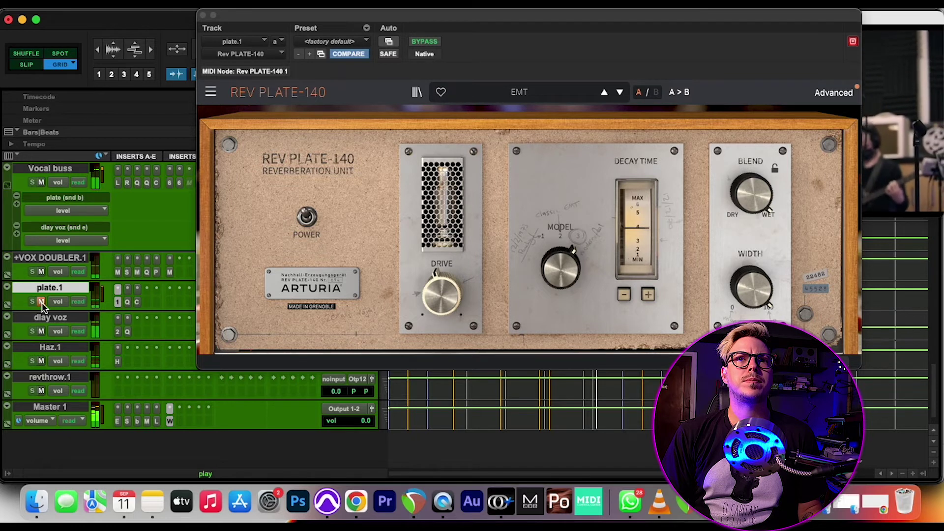
pyautogui.click(41, 301)
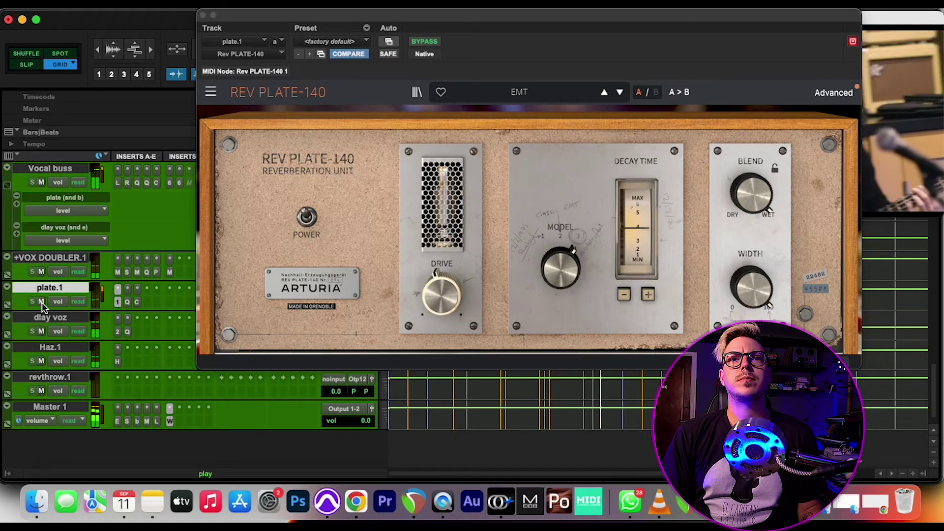
pyautogui.click(369, 150)
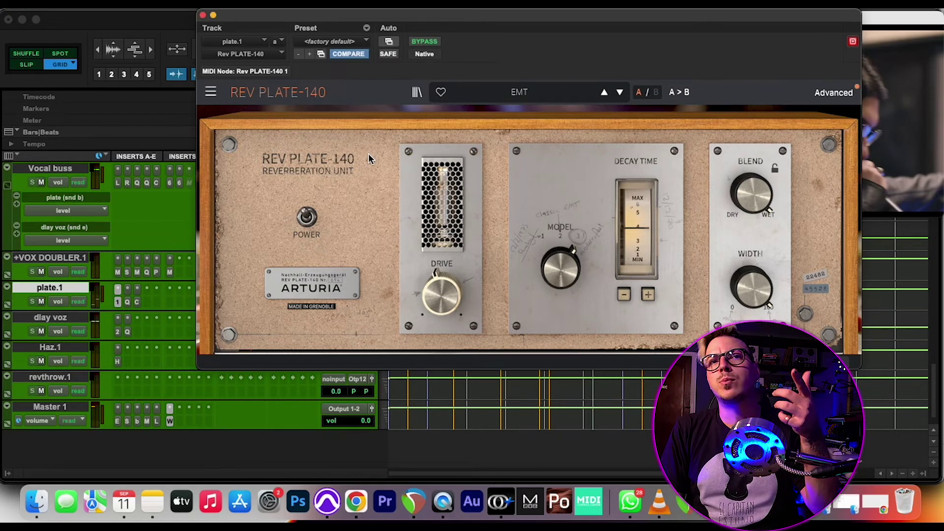
pyautogui.click(136, 302)
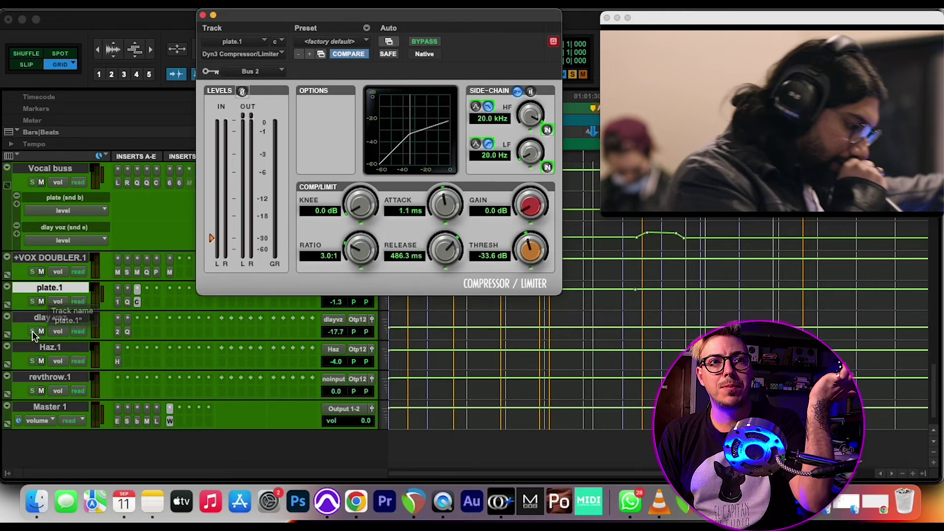
# Step: Open Delay TAPE-201 on the dlay voz return, compare the vocal with that return muted and active, and close the plug-in
pyautogui.click(120, 335)
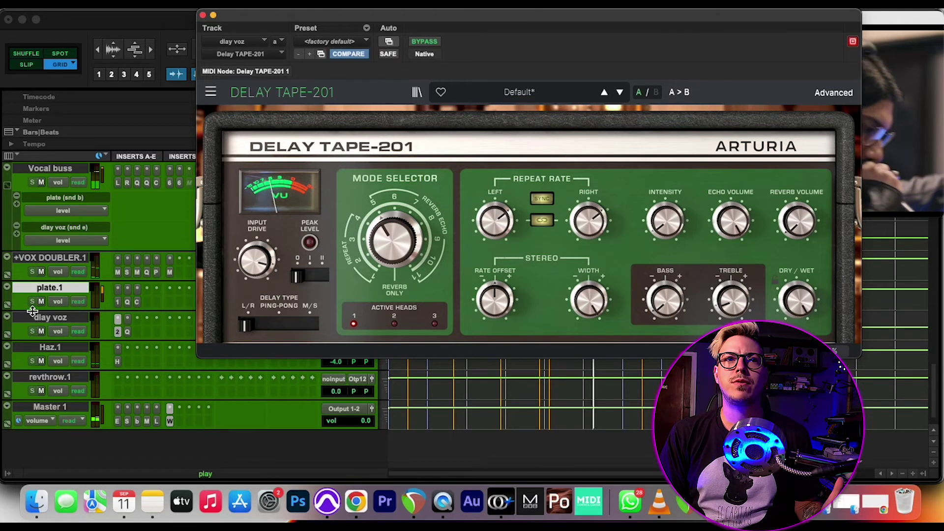
pyautogui.click(40, 332)
pyautogui.click(41, 332)
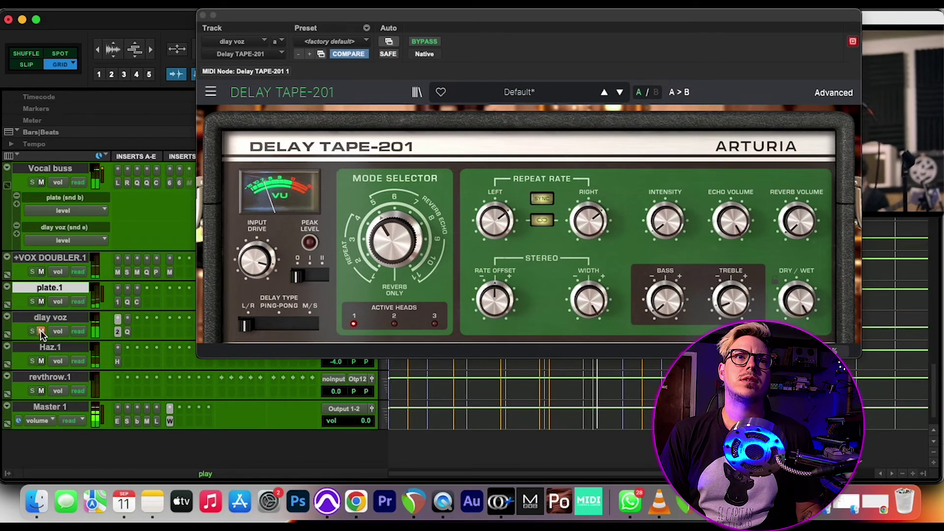
pyautogui.click(203, 16)
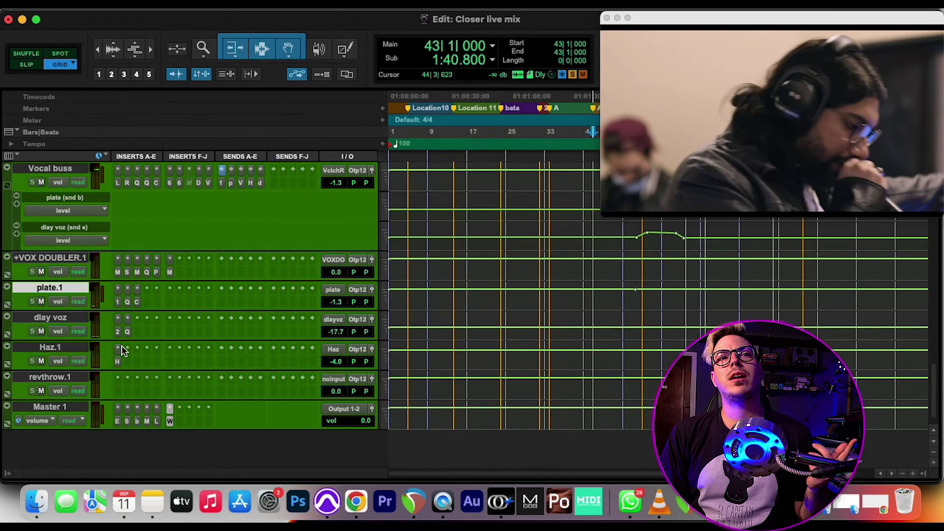
# Step: Open H-Delay on the Haz.1 return and mute that return during playback to hear the lead vocal without it
pyautogui.click(63, 349)
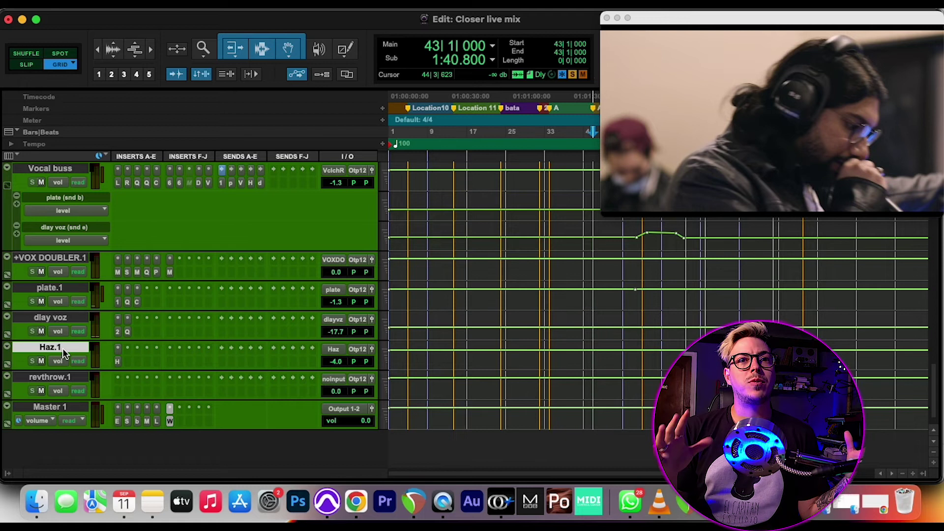
pyautogui.click(118, 364)
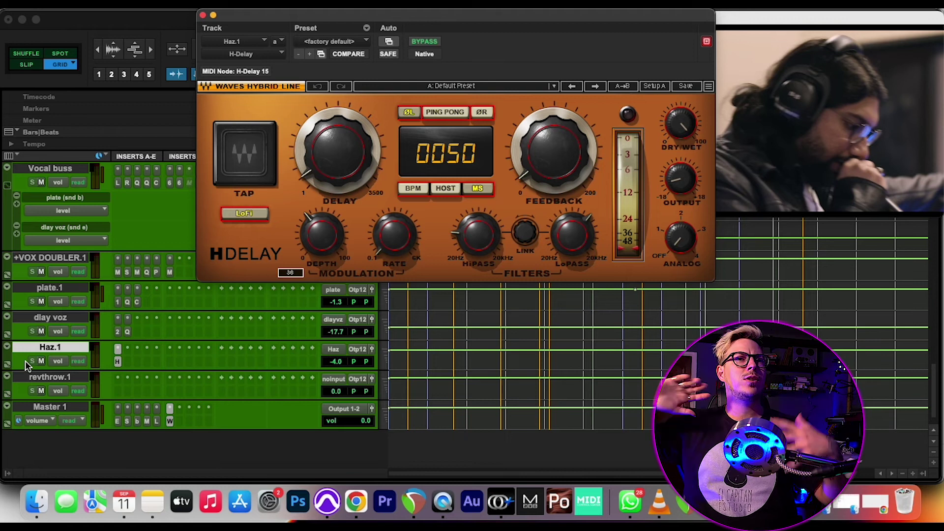
pyautogui.press('space')
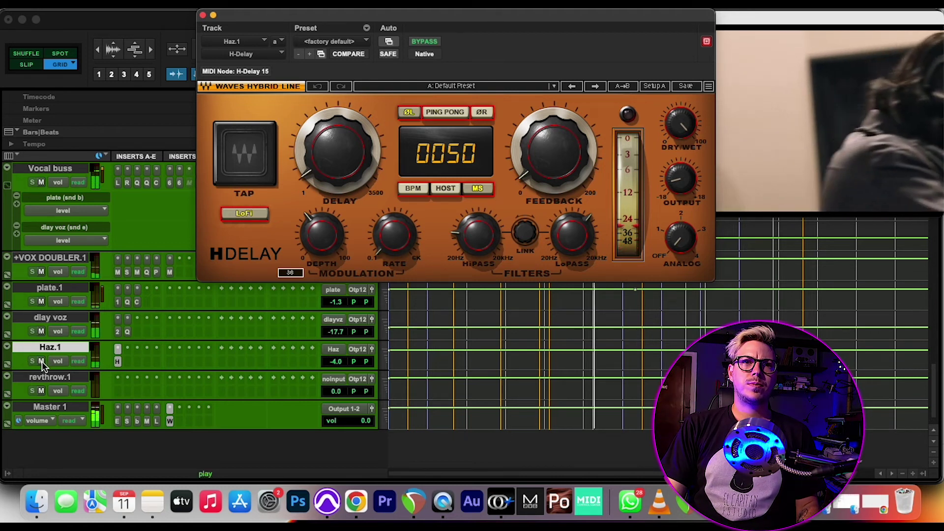
pyautogui.click(42, 362)
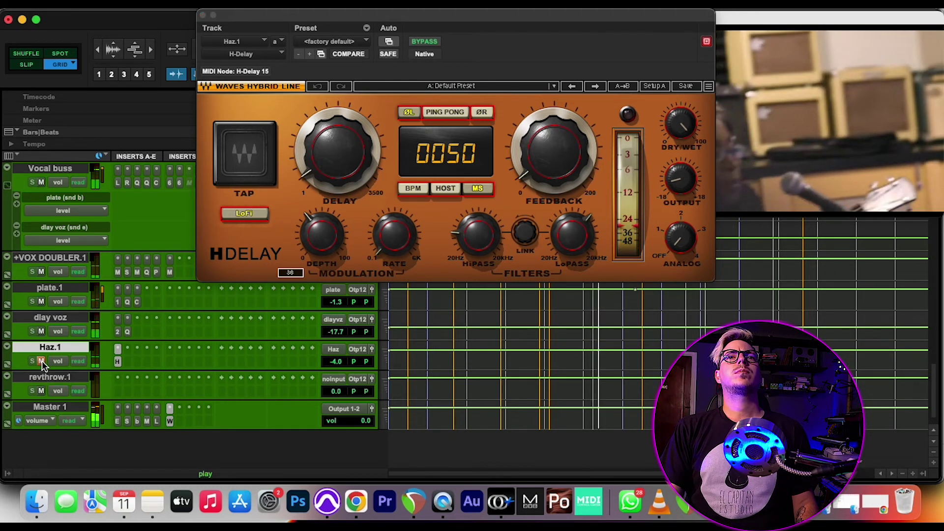